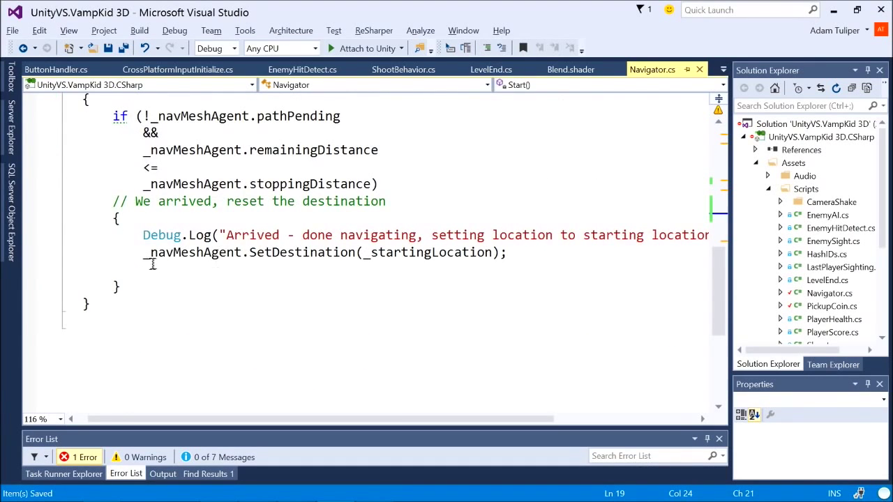
- Change the SetDestination argument from _startingLocation to _playerPosition.position and save the Navigator script
click(143, 252)
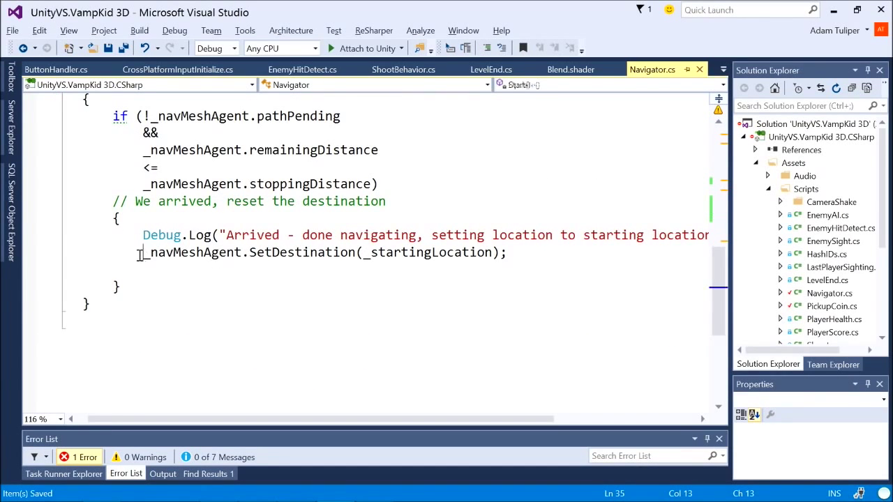
double_click(422, 253)
text(_playerPosition)
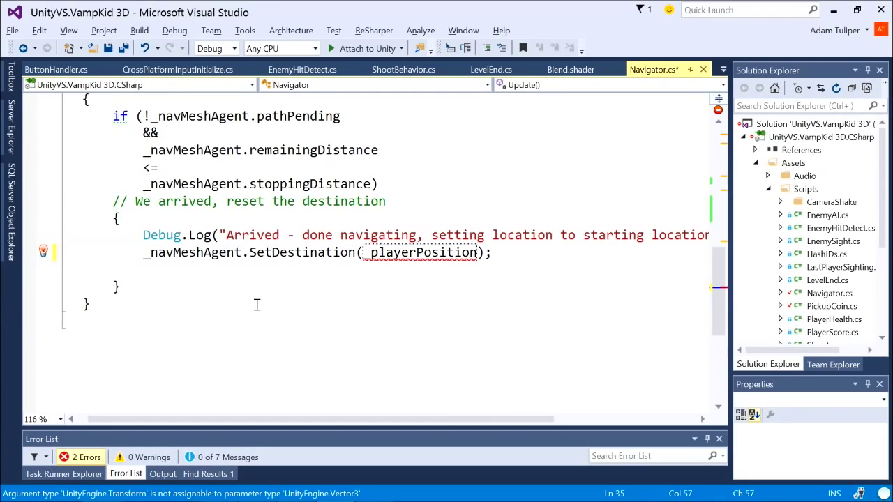
text(.position)
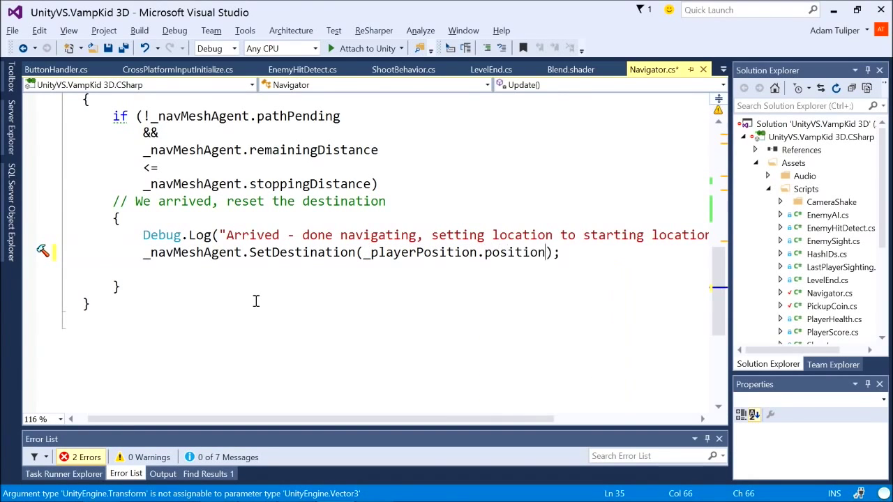
key(ctrl+s)
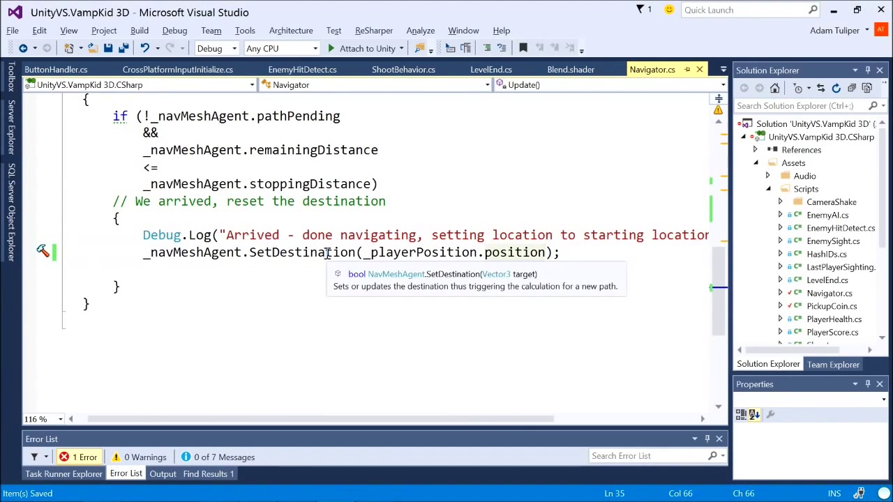
key(alt+Tab)
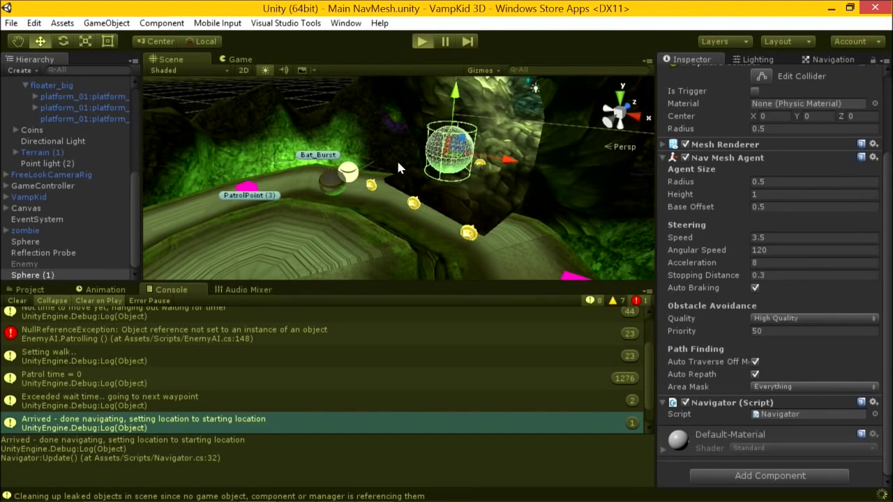
- Run the VampKid scene in Play mode to test navigation, then return to the Perspective slide
key(ctrl+p)
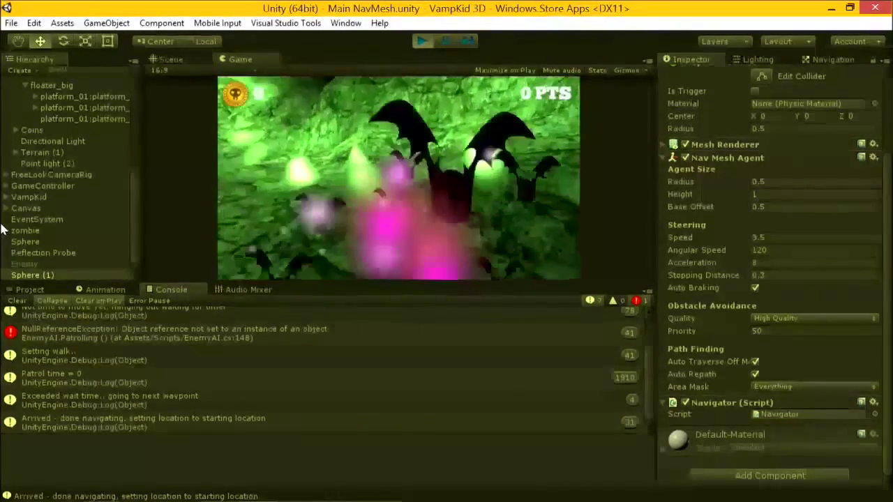
key(alt+Tab)
key(alt+Tab)
key(alt+Tab)
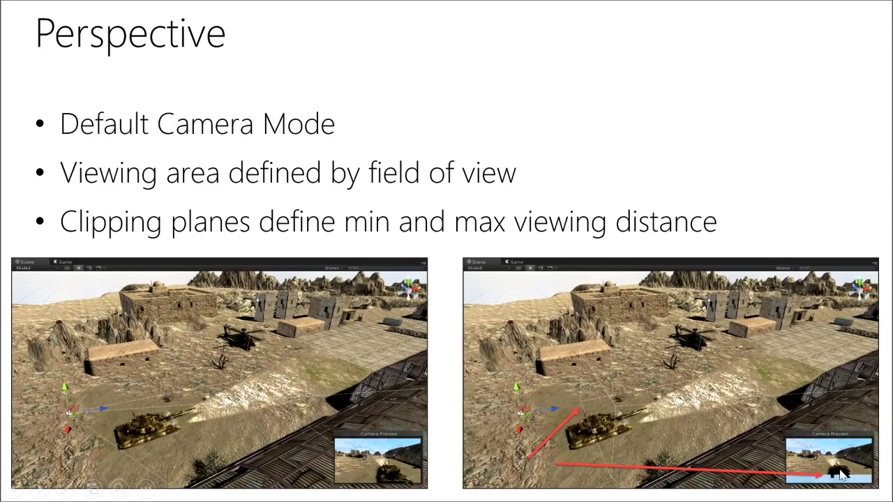
- Show the desktop and open the Temp folder
key(super)
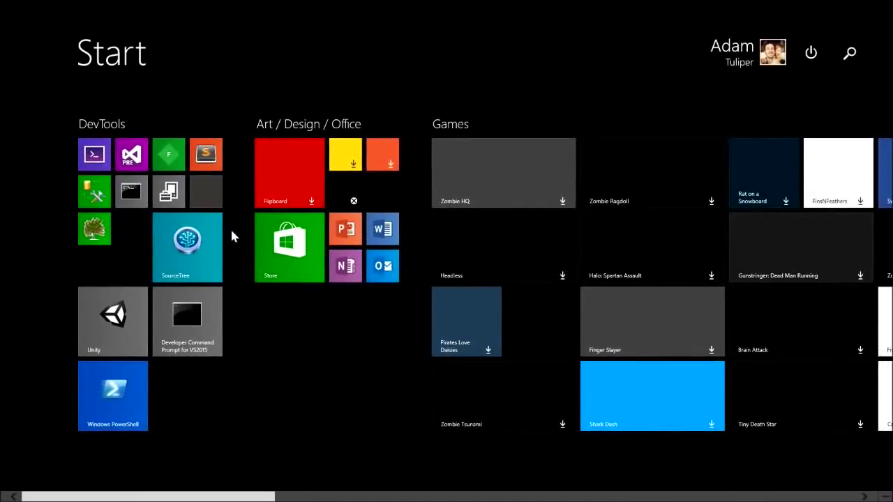
key(super)
key(super+d)
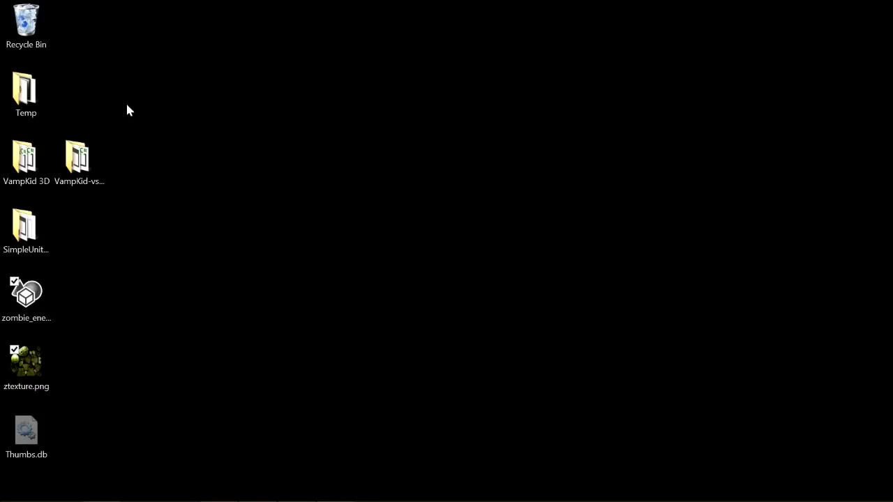
click(31, 97)
double_click(30, 97)
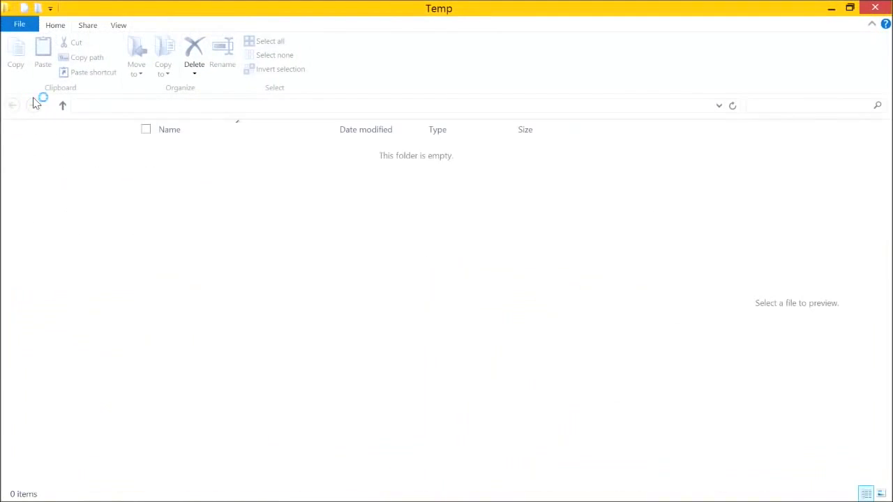
- Open a command window in the BattleBuild UWP folder and launch Unity on that project
key(b)
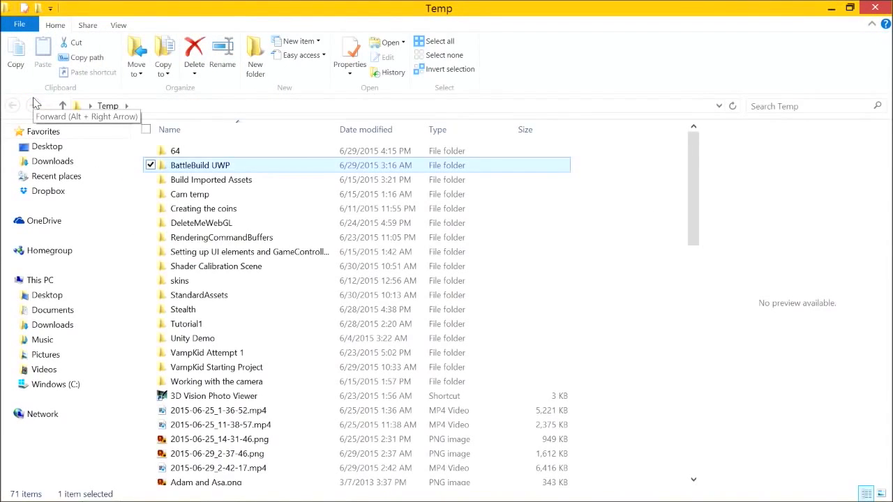
shift+right_click(203, 165)
key(w)
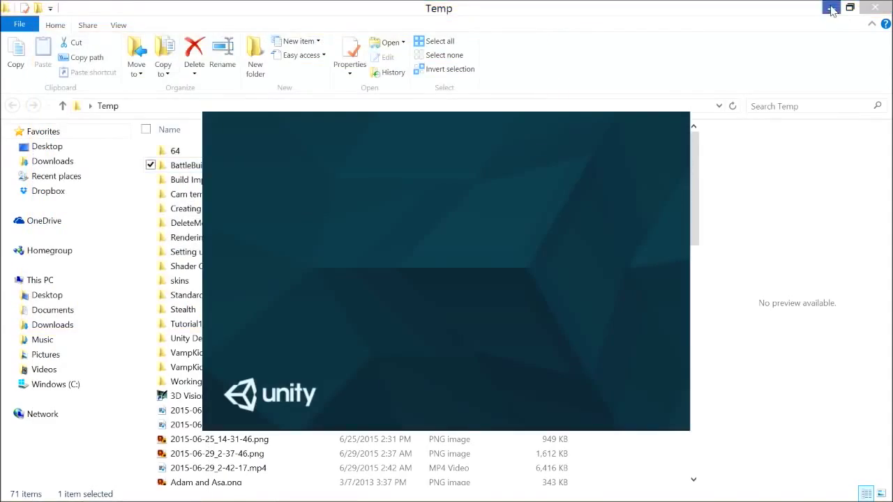
key(alt+Tab)
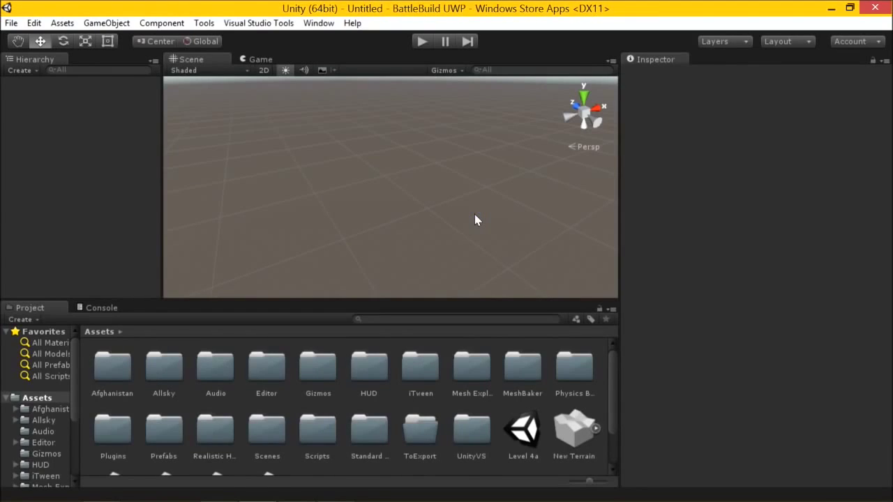
- Open the Level1 scene from Assets > Scenes and select the T-90 tank
click(523, 366)
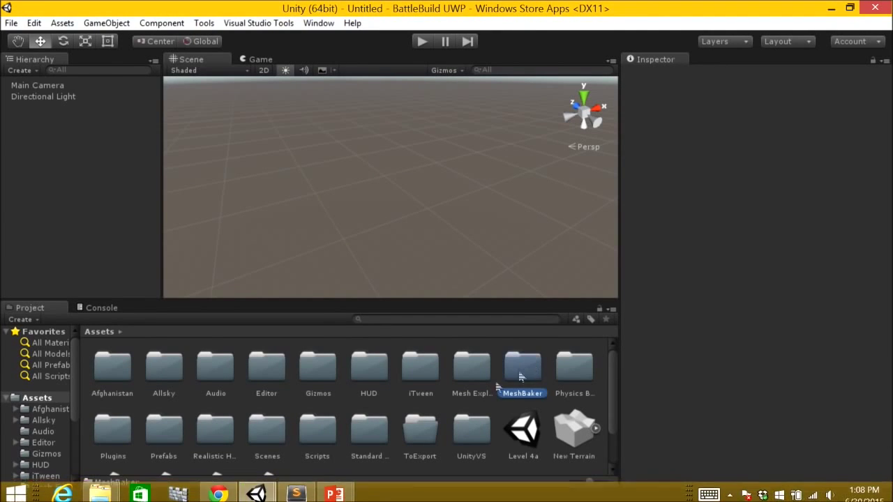
double_click(283, 427)
click(357, 382)
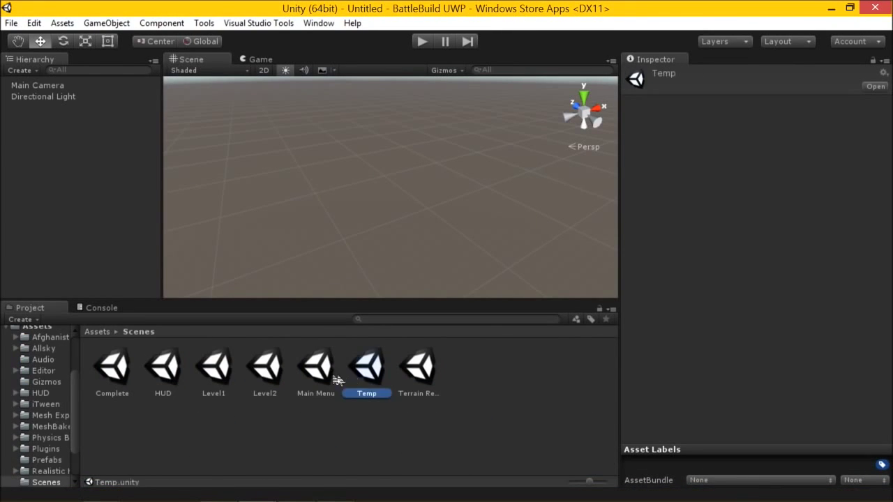
click(325, 378)
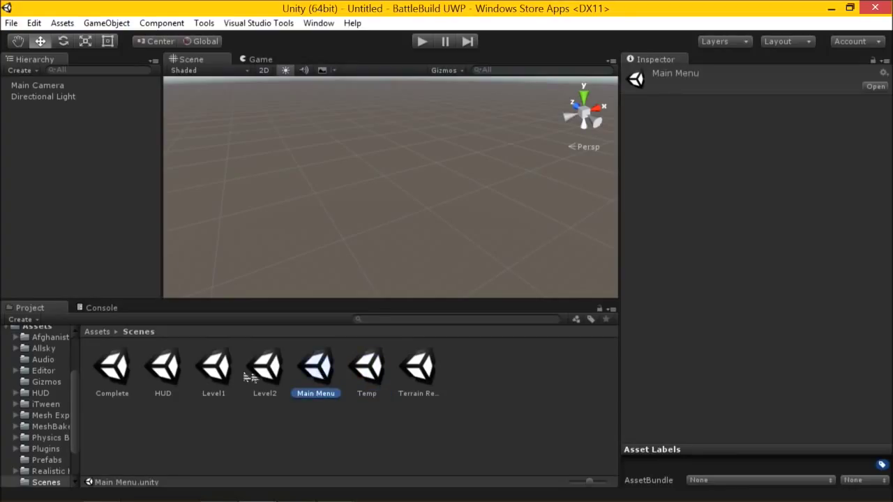
double_click(215, 371)
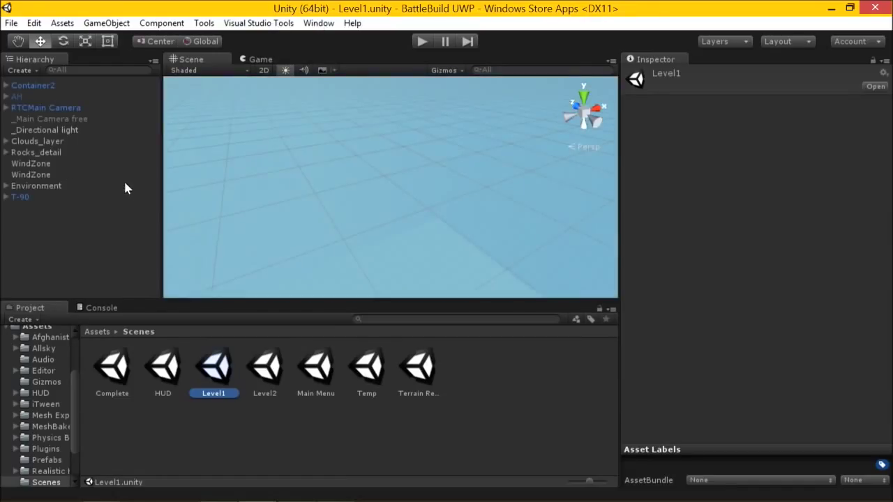
click(21, 197)
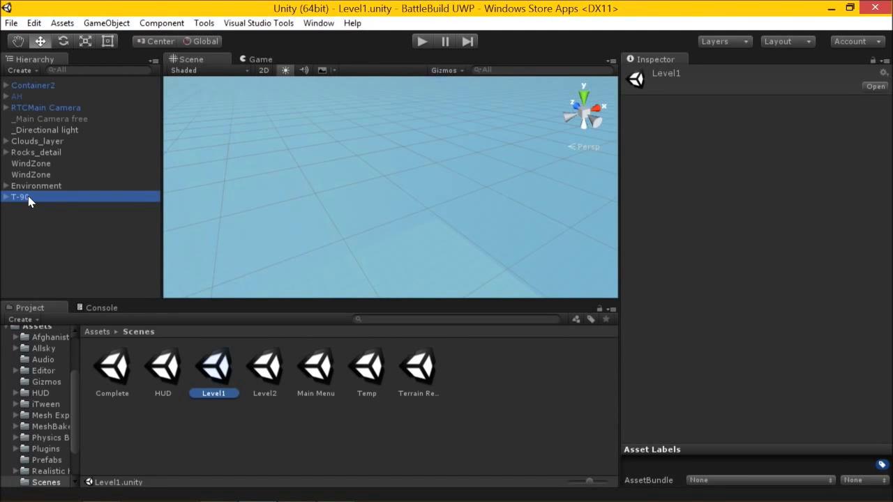
- Frame the T-90 tank in the Scene view, then open the Complete scene instead
key(f)
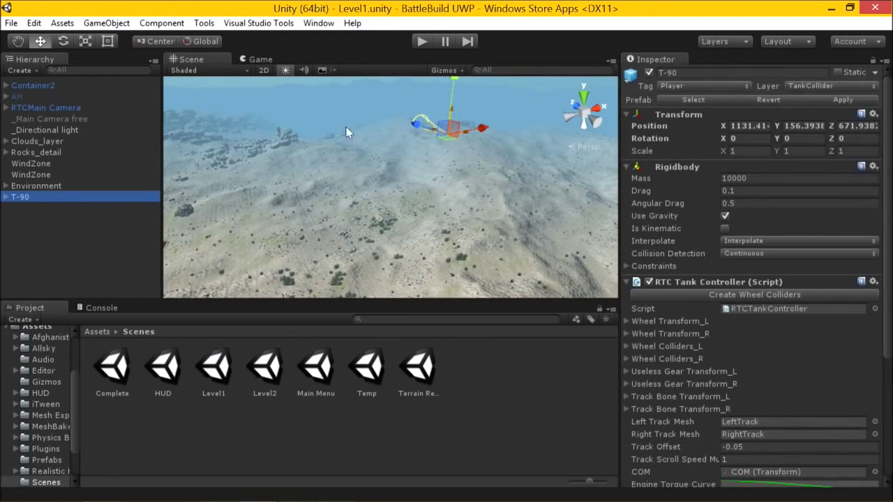
key(f)
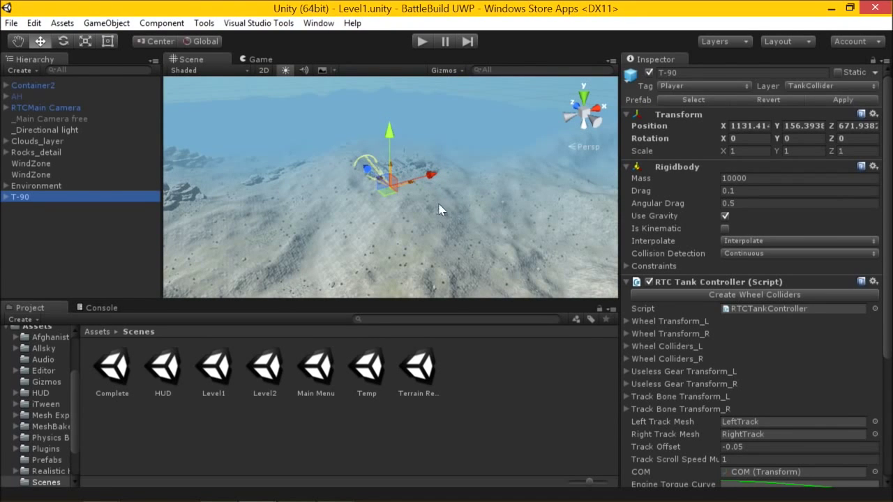
double_click(50, 196)
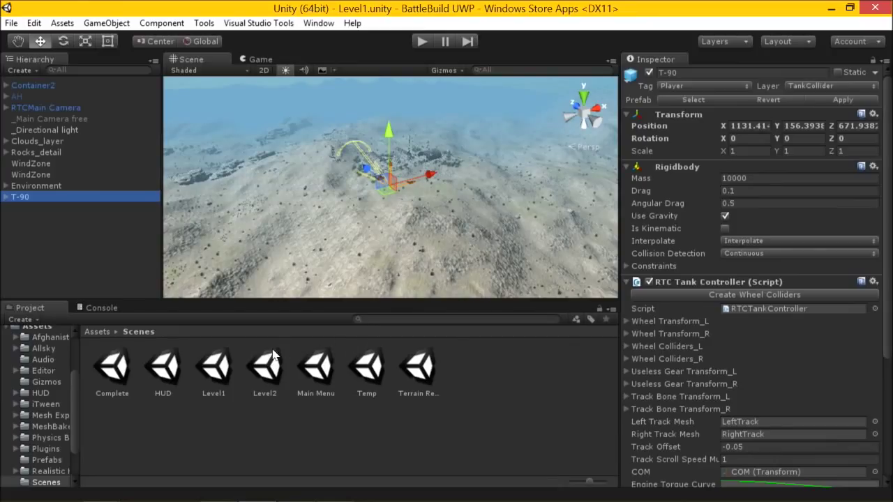
click(124, 370)
double_click(121, 371)
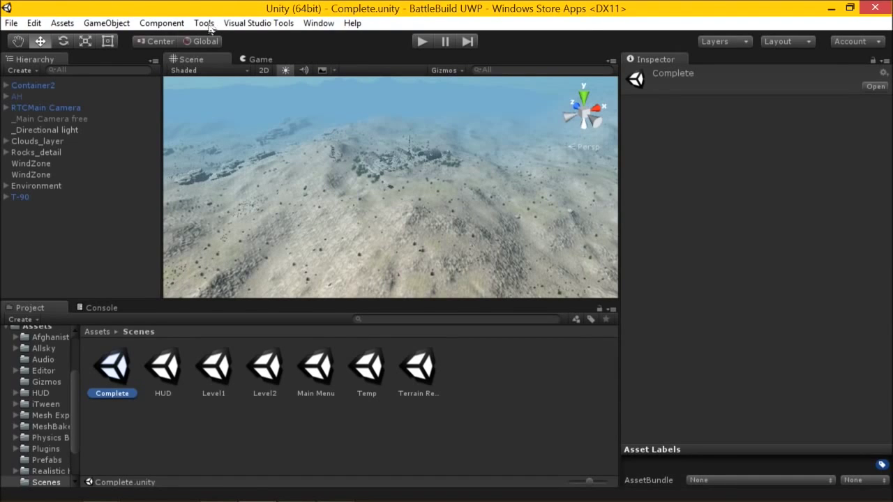
- Switch to the Orthographic slide and launch a new Unity 5.1.0f3 instance
key(alt+Tab)
key(alt+Tab)
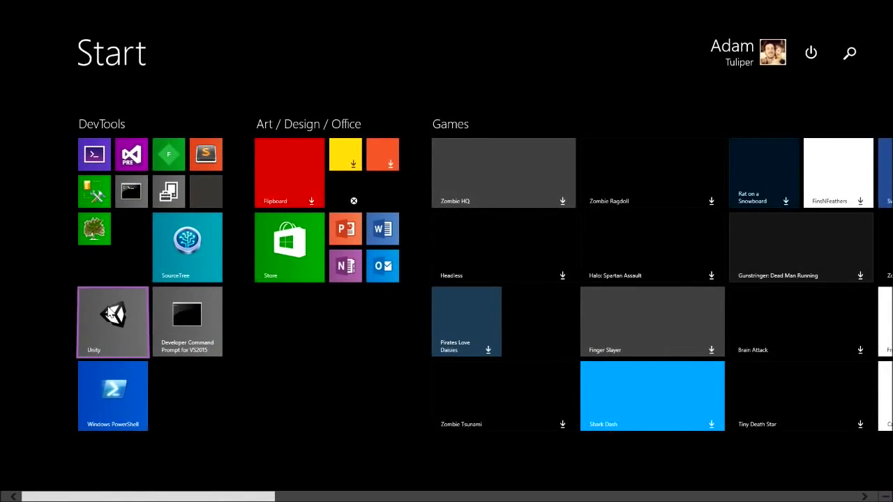
click(114, 319)
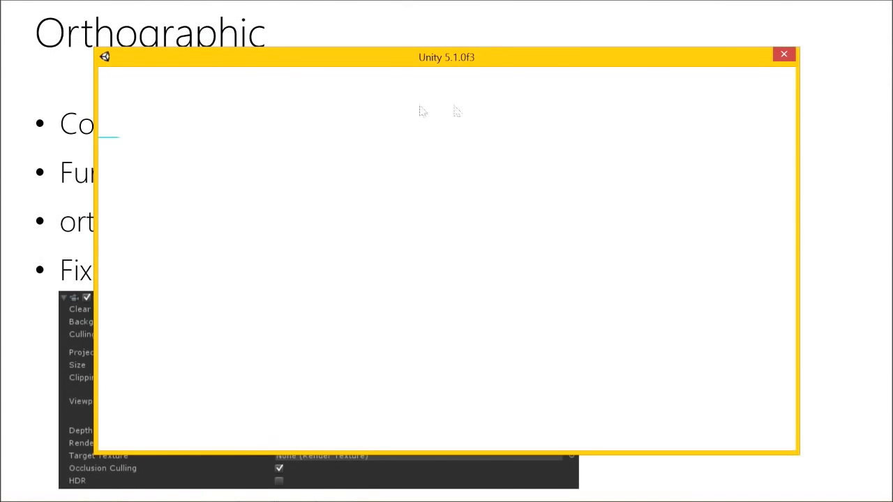
- Start a new 2D project in the Unity launcher and name it My2DProject
click(701, 116)
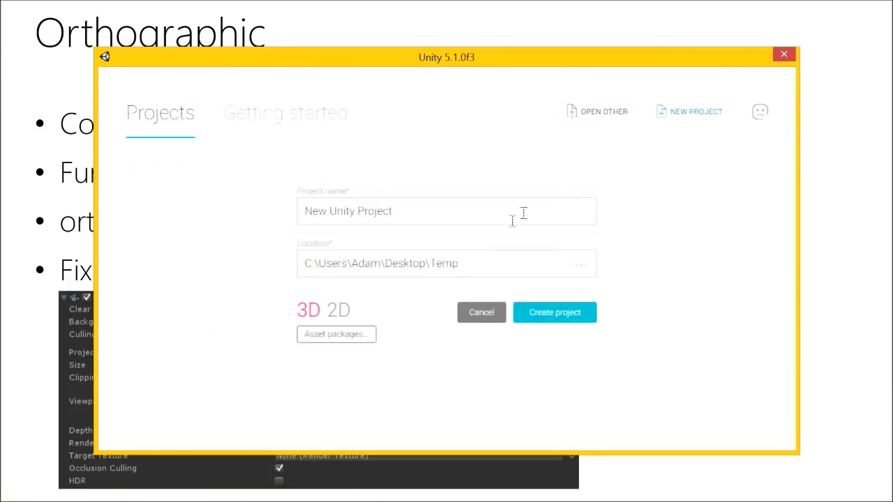
click(339, 314)
click(404, 210)
key(ctrl+a)
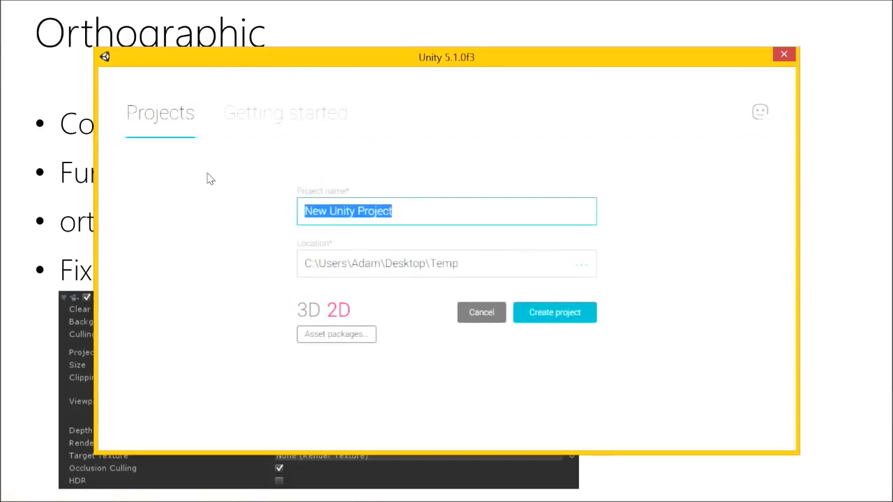
text(My2DProject)
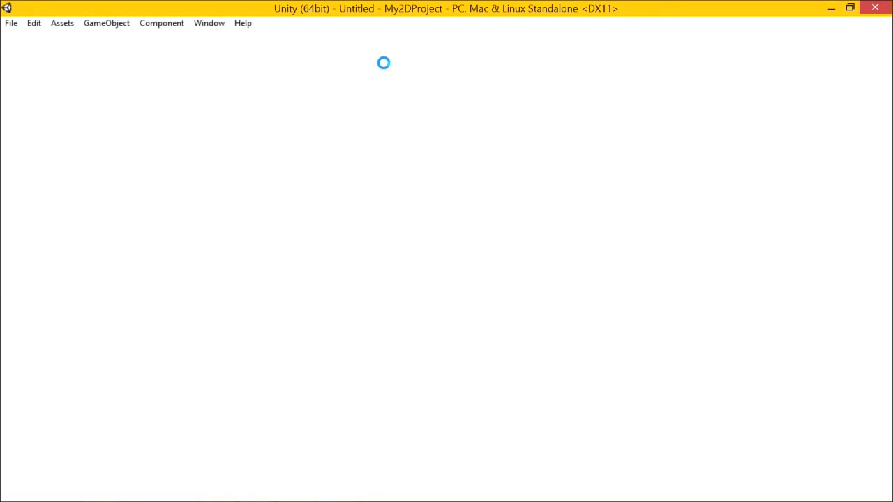
- Return to the BattleBuild Complete scene, select AH, and expand TankAndCamera to show its three children
key(alt+Tab)
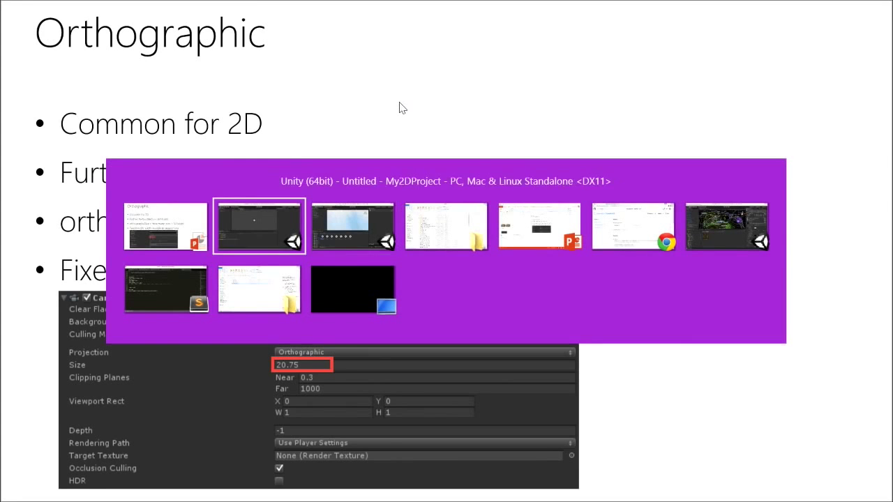
key(alt+Tab)
click(17, 176)
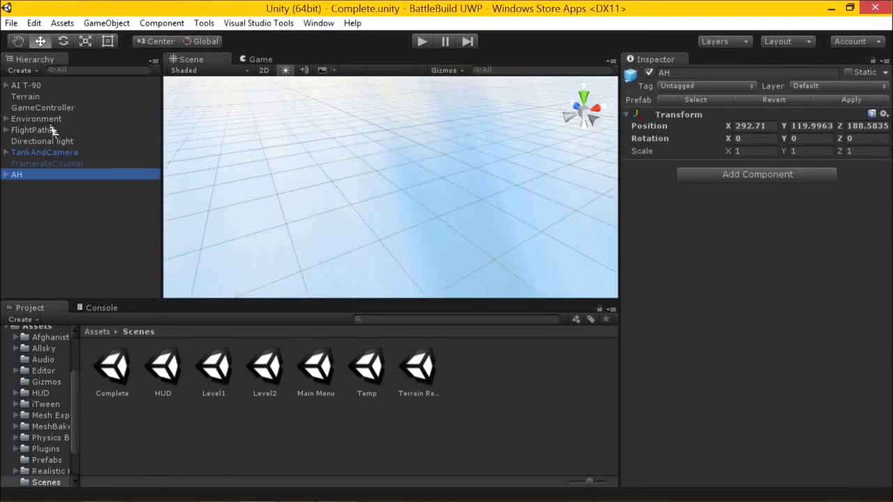
mouse_move(425, 179)
right_down()
mouse_move(597, 200)
mouse_move(545, 184)
mouse_move(431, 177)
right_up()
click(52, 152)
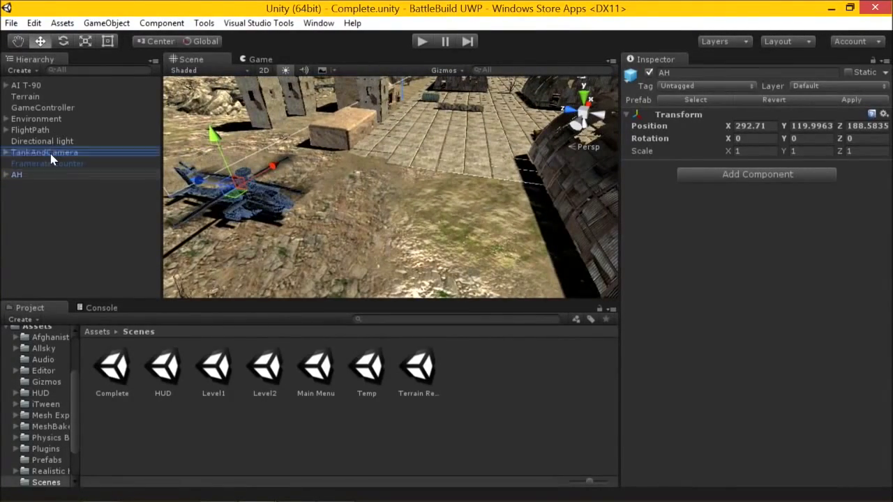
click(6, 153)
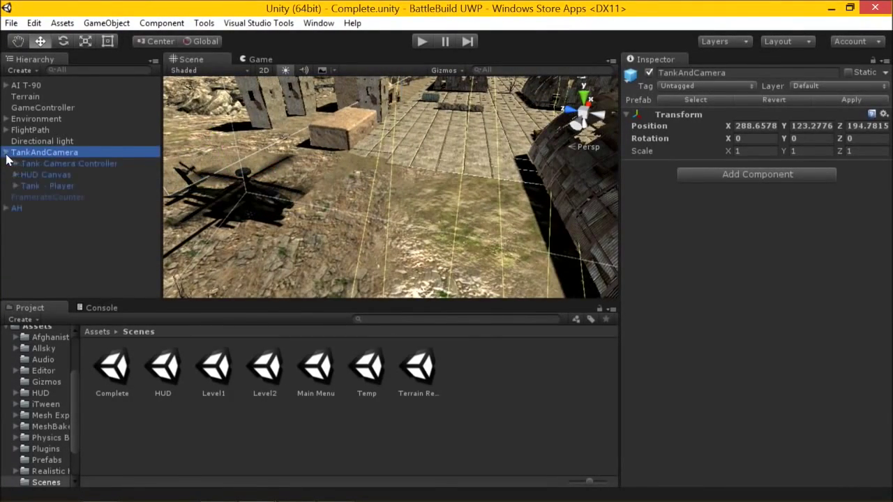
- Find the Main Camera with a 'cam' Hierarchy filter, select it, and frame it in the Scene view
click(48, 164)
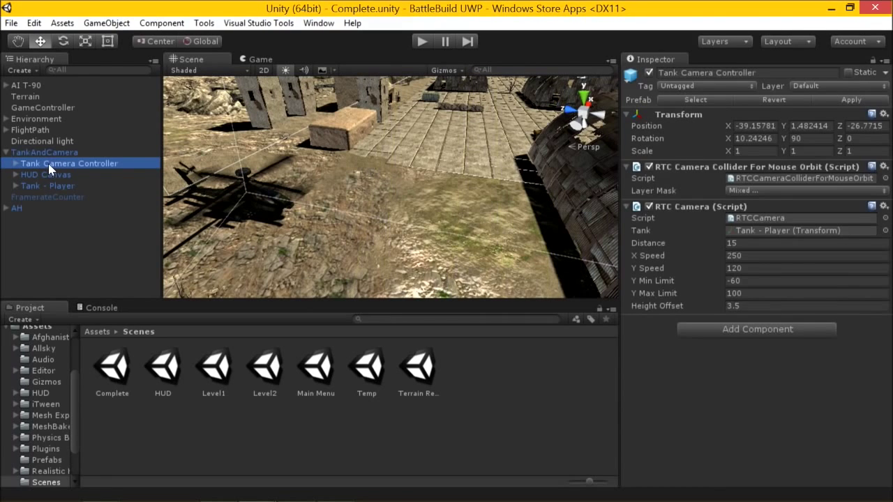
click(81, 70)
text(cam)
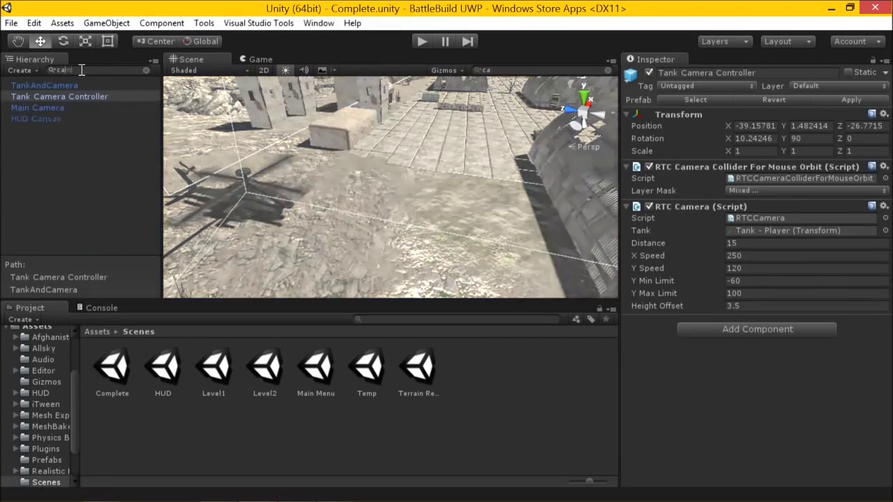
click(80, 85)
click(56, 105)
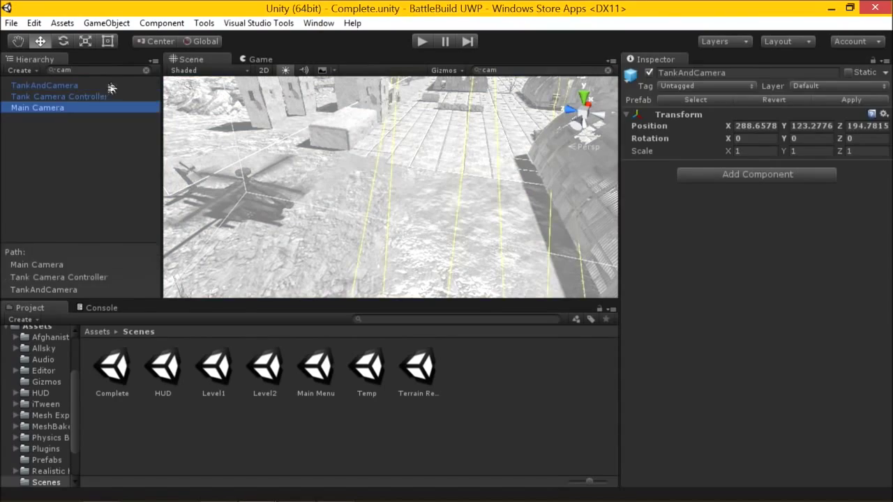
click(145, 70)
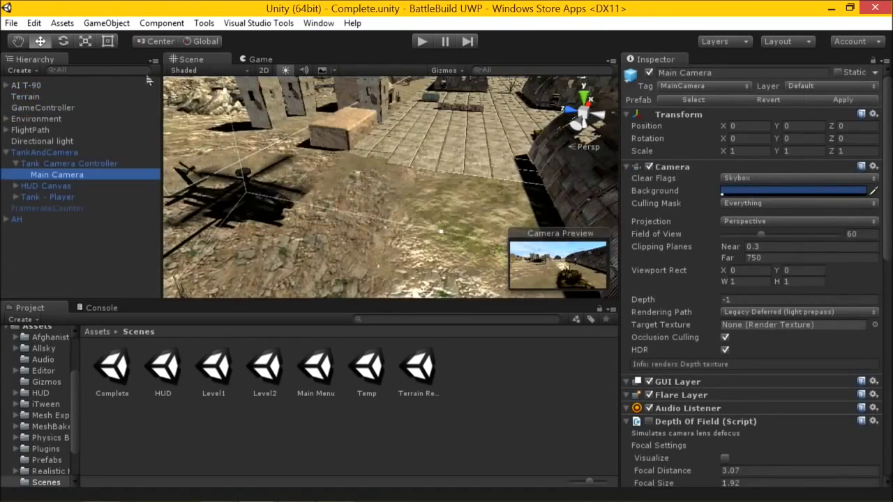
double_click(115, 175)
right_drag(390, 193, 357, 198)
right_drag(457, 190, 680, 225)
- Keep Perspective projection and try Field of View values from 23 to 83, ending at 60
click(740, 223)
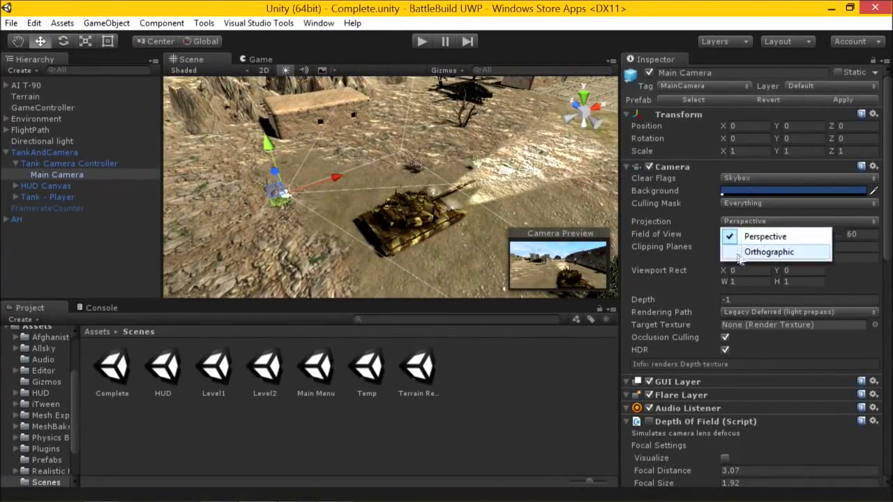
click(704, 218)
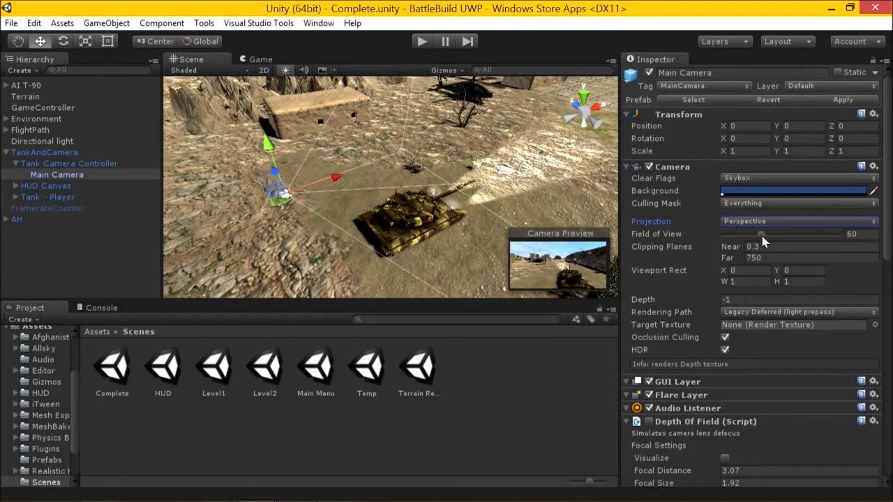
mouse_move(761, 241)
mouse_down()
mouse_move(751, 240)
mouse_move(772, 240)
mouse_up()
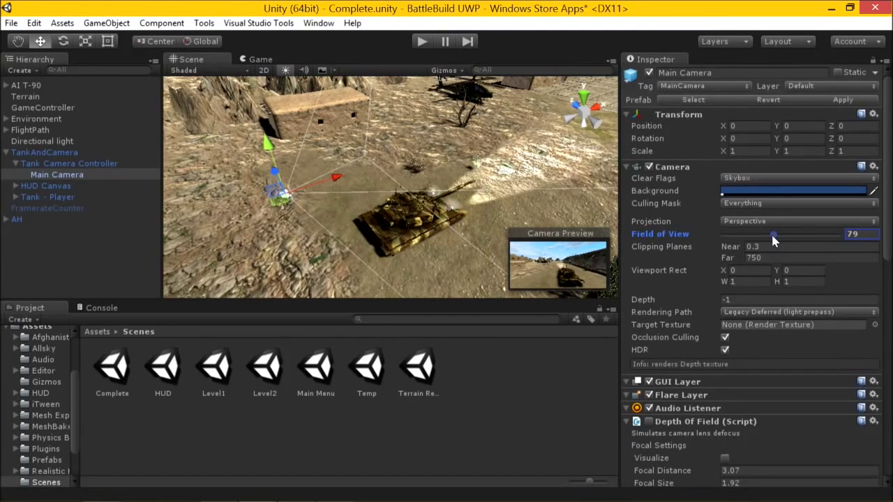
mouse_move(772, 240)
mouse_down()
mouse_move(736, 239)
mouse_move(765, 246)
mouse_move(760, 241)
mouse_up()
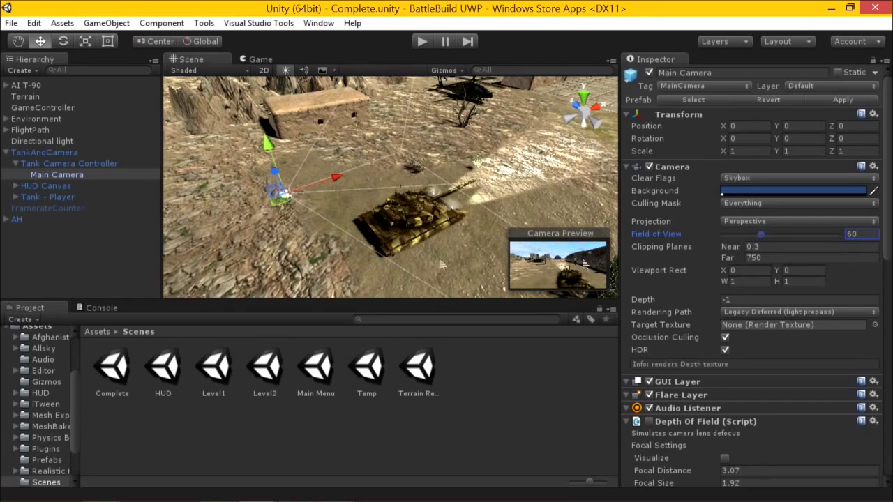
alt+drag(336, 235, 230, 183)
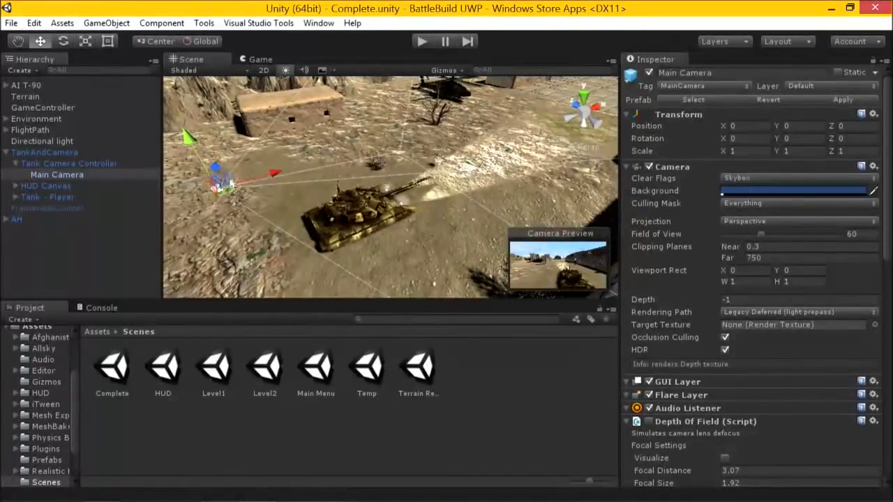
drag(729, 246, 787, 236)
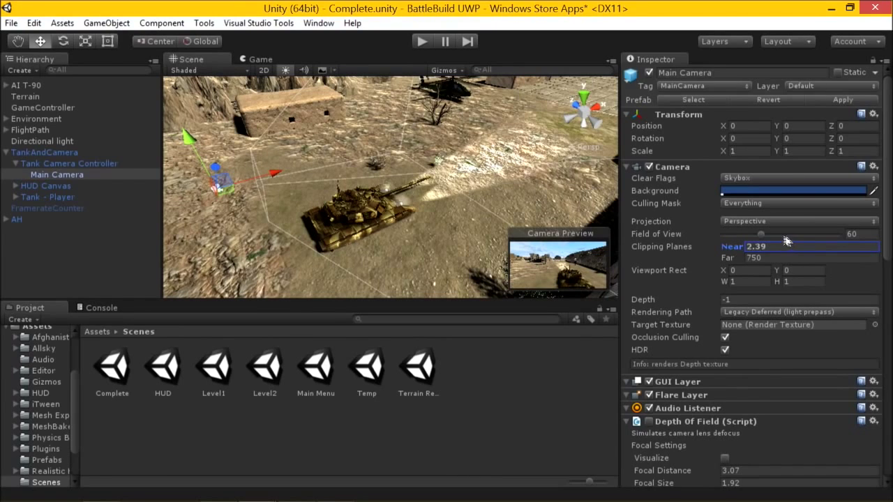
key(ctrl+z)
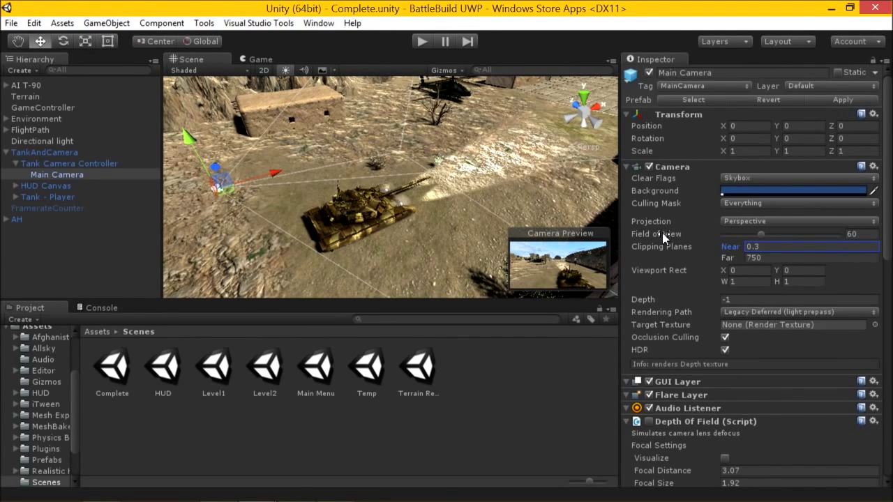
key(alt+Tab)
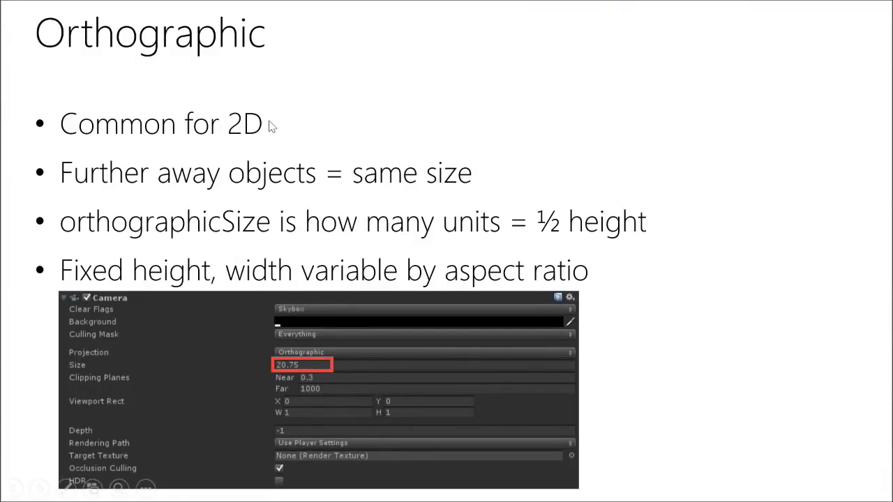
- Return to the BattleBuild UWP Unity editor and open the File menu
key(alt+Tab)
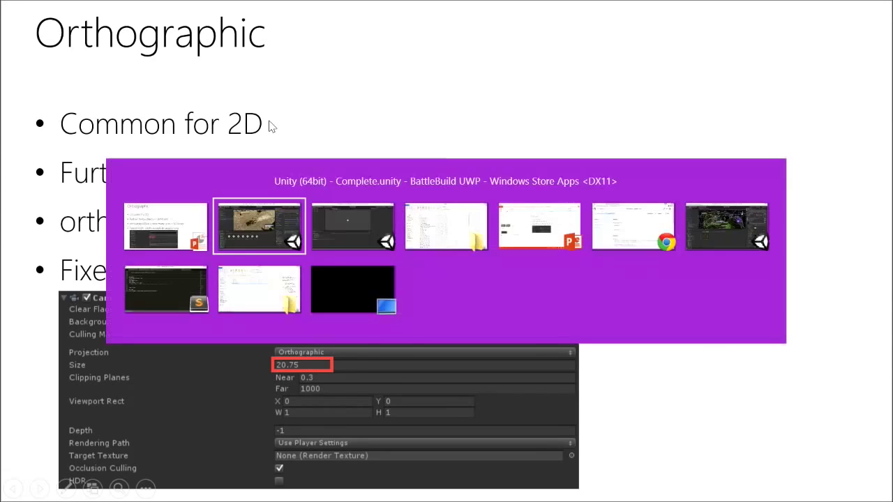
click(11, 23)
- Create a new empty scene, then select and frame My2DProject's Main Camera in the Scene view
click(29, 40)
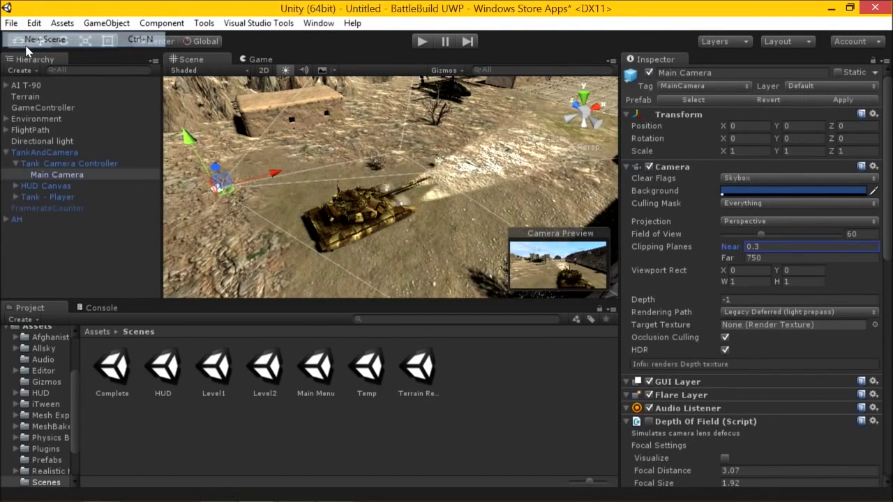
click(59, 86)
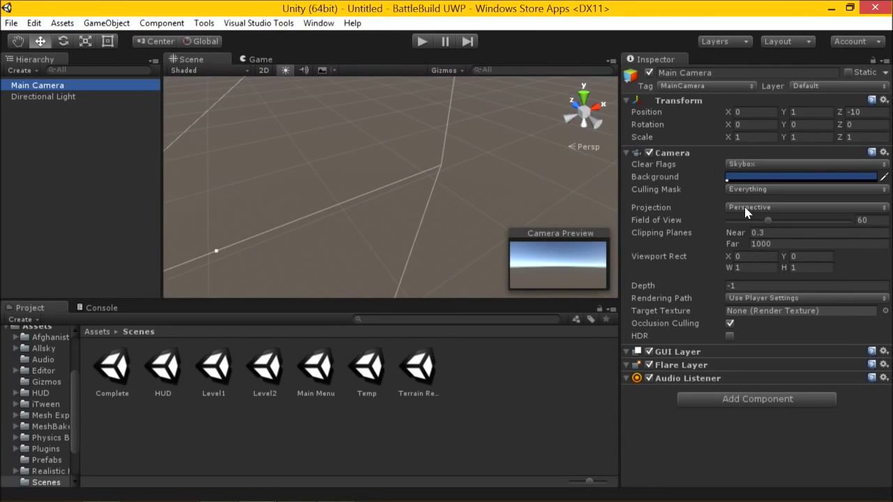
key(alt+Tab)
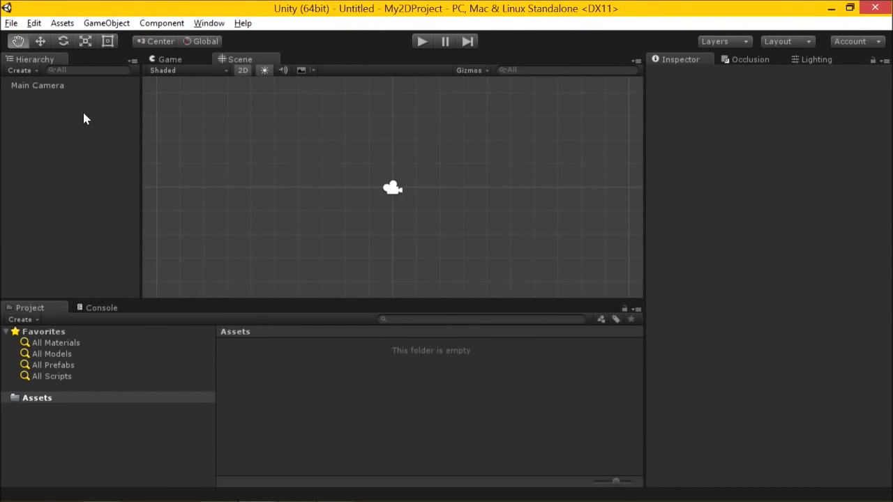
click(69, 88)
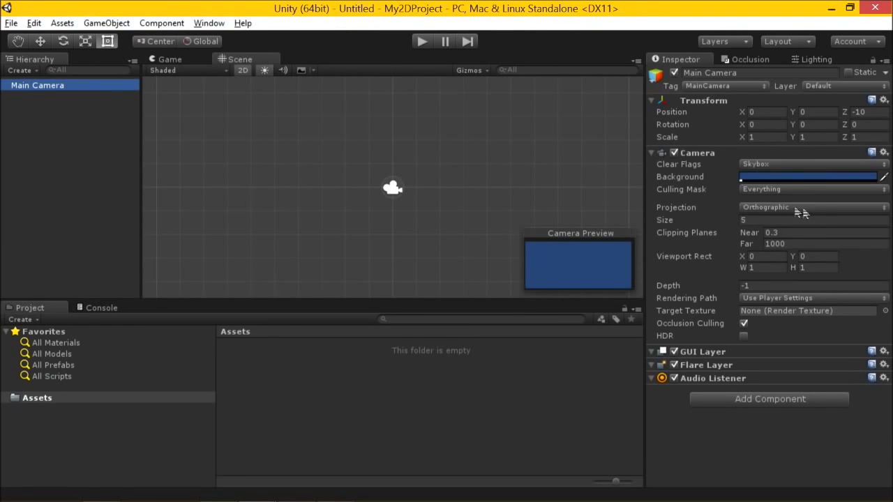
double_click(85, 88)
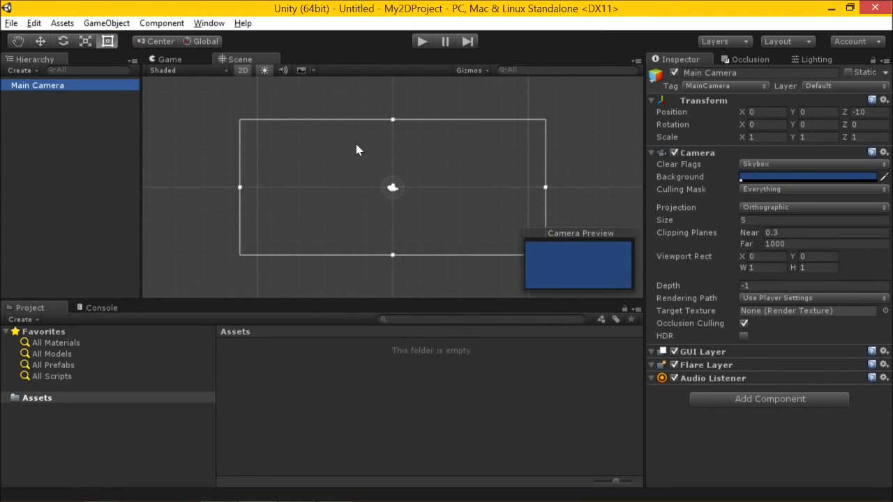
- Turn off 2D mode and switch the camera to Perspective to show its pyramid-shaped frustum
click(244, 69)
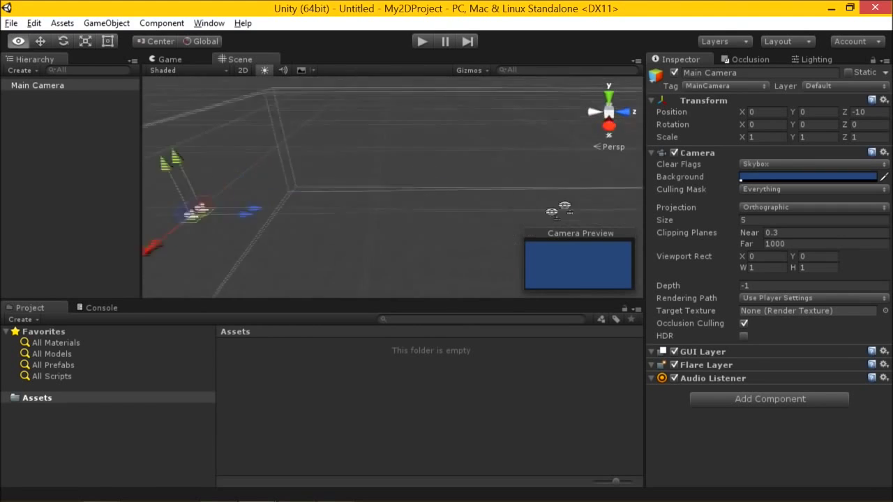
scroll(523, 199, down, 3)
middle_drag(508, 207, 433, 177)
alt+drag(433, 177, 425, 159)
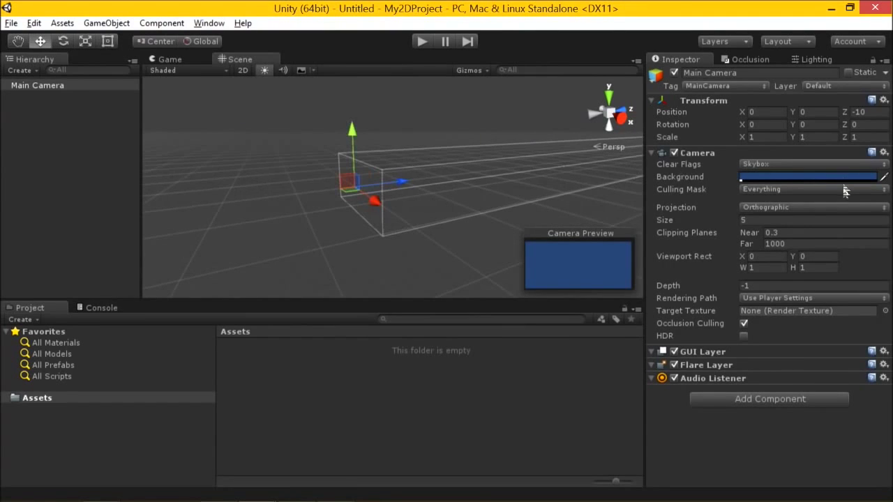
click(806, 208)
click(784, 223)
middle_drag(328, 187, 247, 172)
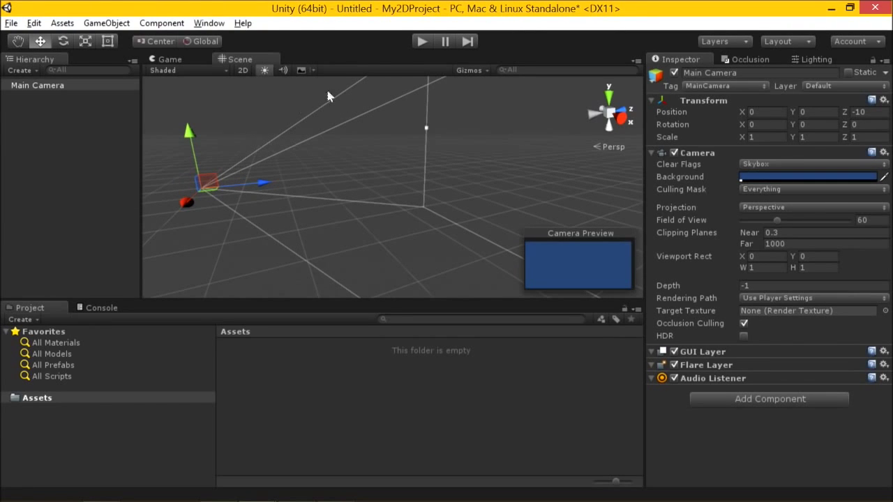
- Switch the camera back to Orthographic and orbit around its box-shaped frustum
click(780, 213)
click(767, 235)
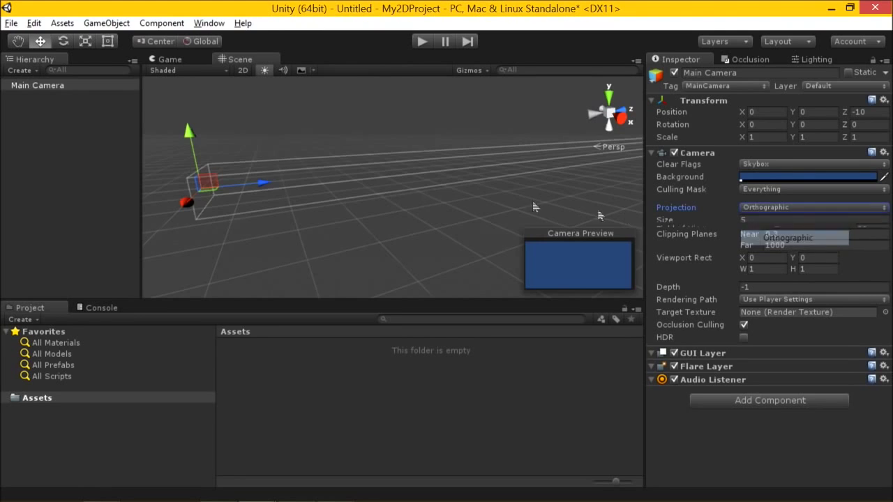
middle_drag(343, 184, 321, 203)
alt+drag(321, 203, 331, 189)
alt+drag(517, 160, 310, 175)
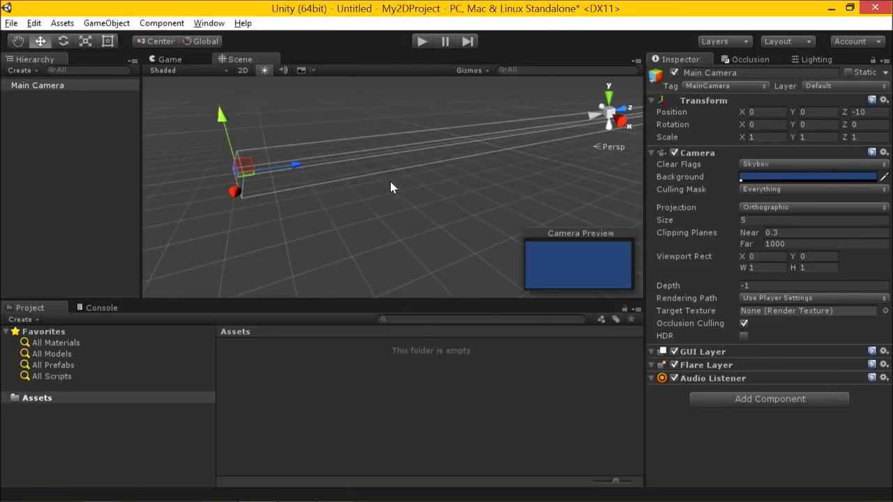
alt+drag(389, 190, 429, 185)
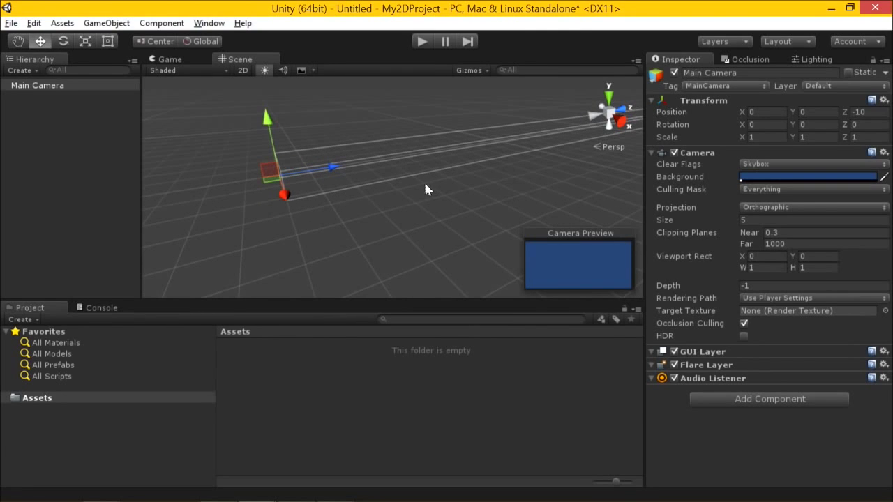
- Leave the camera on Perspective projection and switch to the BattleBuild UWP window
click(871, 210)
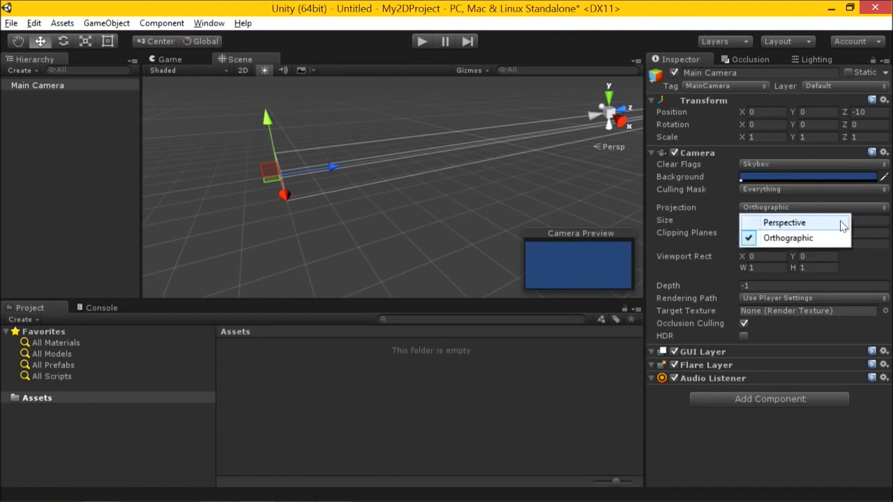
click(788, 222)
key(alt+Tab)
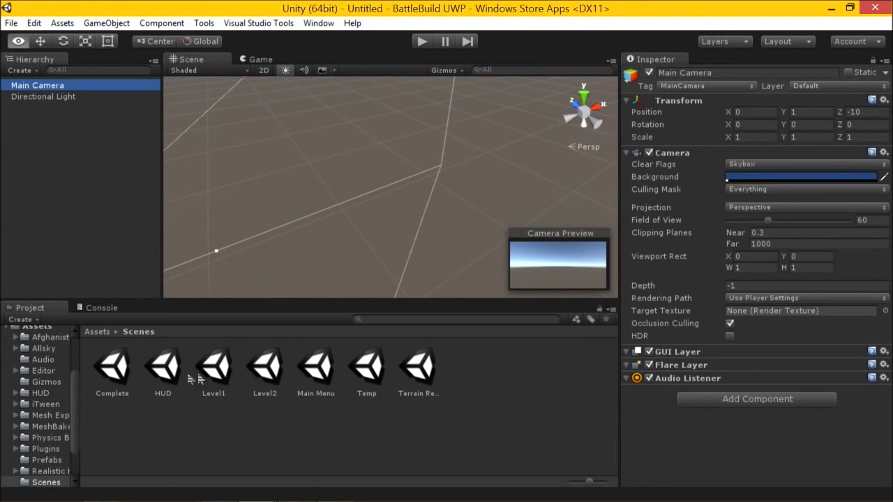
- Open the Complete scene, find Main Camera by searching 'main c' in the Hierarchy, then clear the search
double_click(113, 368)
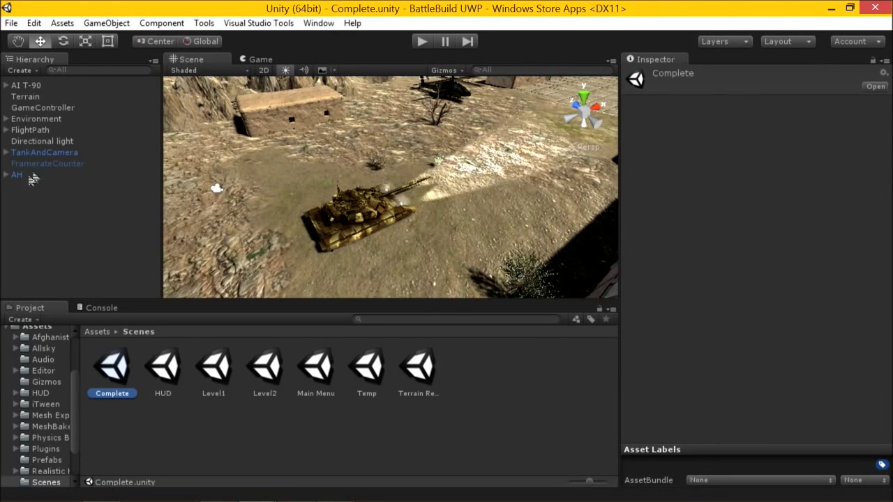
click(81, 67)
text(main c)
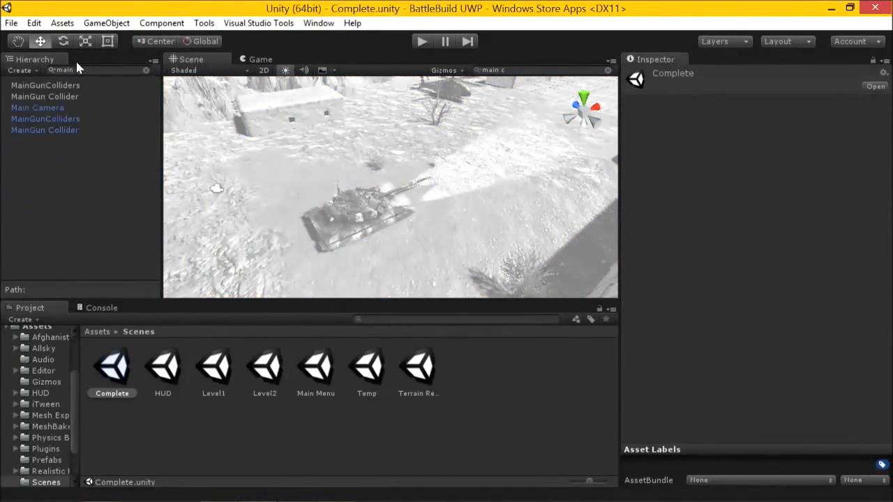
click(52, 106)
click(146, 71)
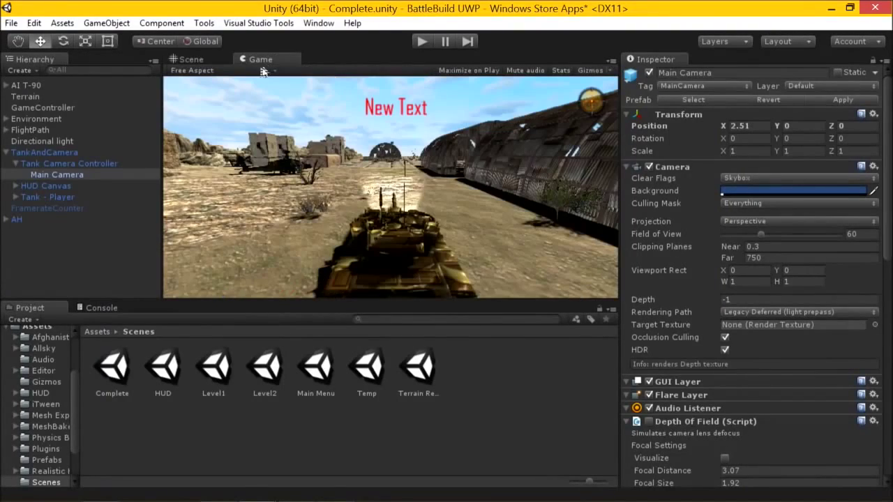
- Preview the tank game at 5:4, 4:3, 16:10 and 16:9 aspect ratios
click(236, 70)
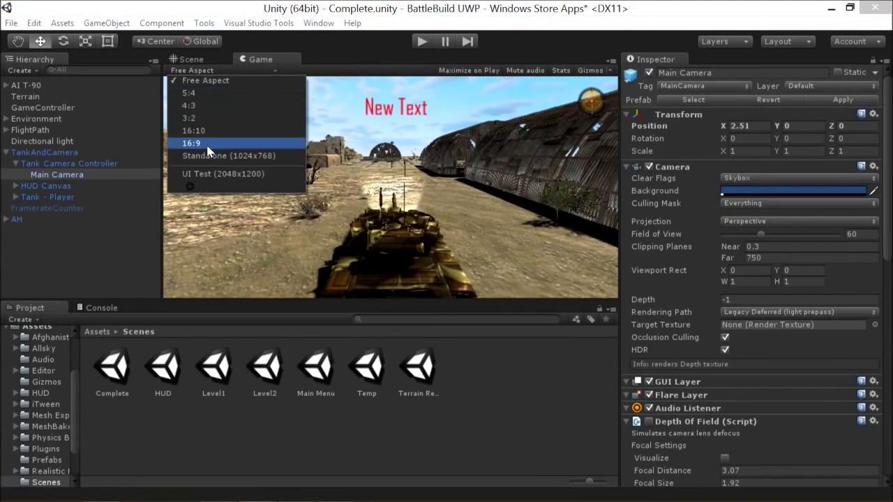
click(214, 94)
click(247, 69)
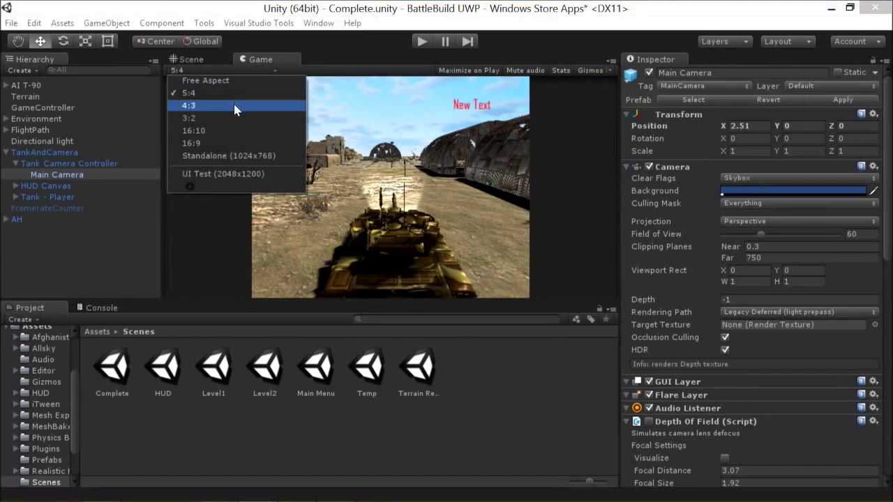
click(234, 104)
click(232, 70)
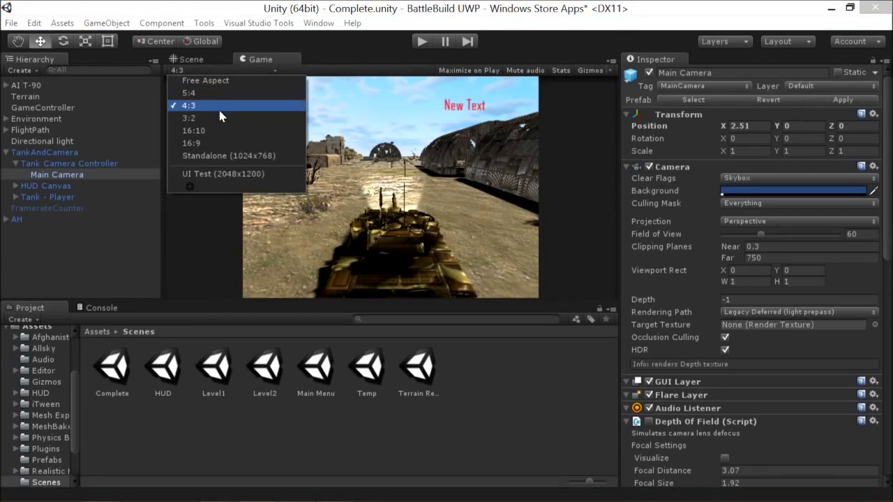
click(225, 71)
click(225, 70)
click(219, 126)
click(231, 69)
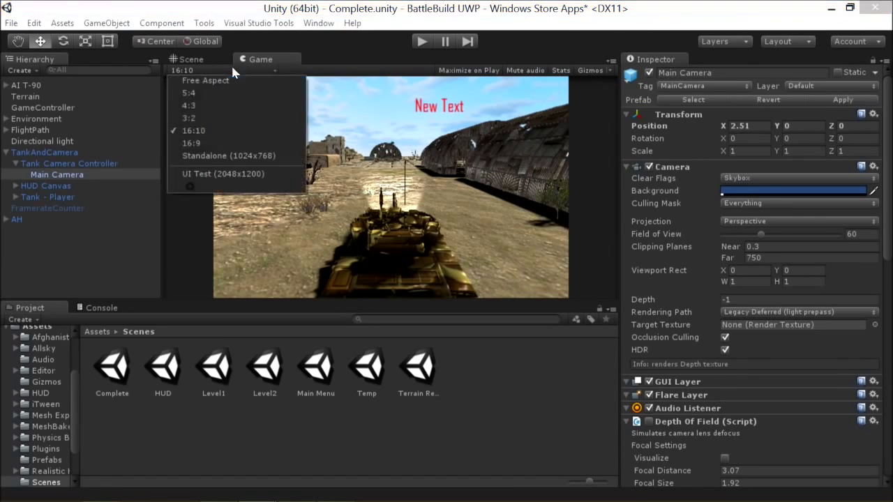
click(203, 140)
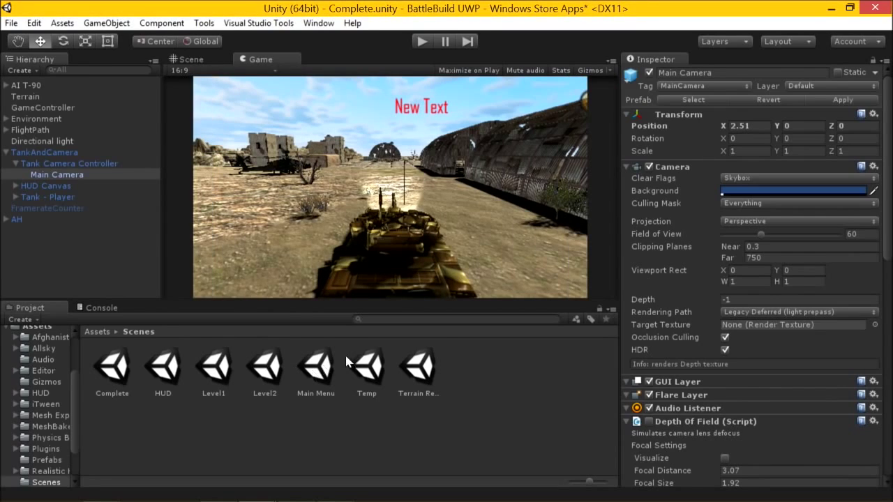
- Resize the panels, preview at Standalone (1024x768), then settle on 5:4 and return to My2DProject
drag(307, 296, 308, 198)
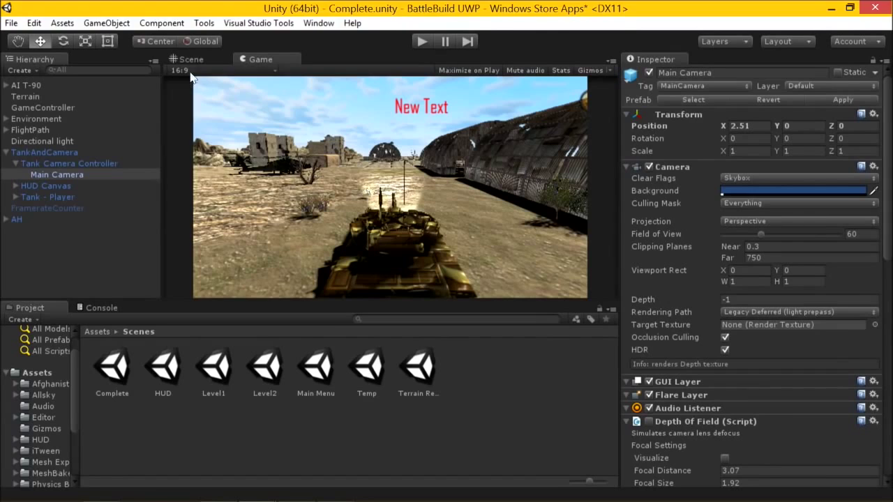
click(190, 72)
click(217, 159)
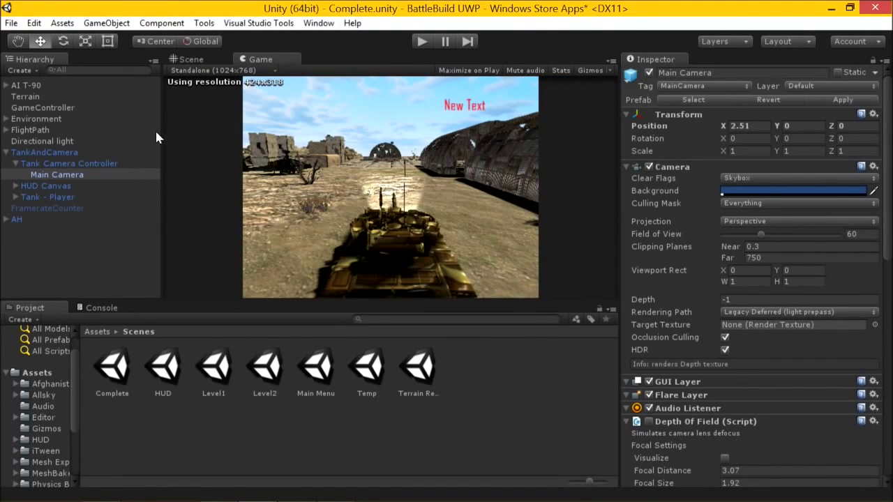
drag(163, 136, 142, 140)
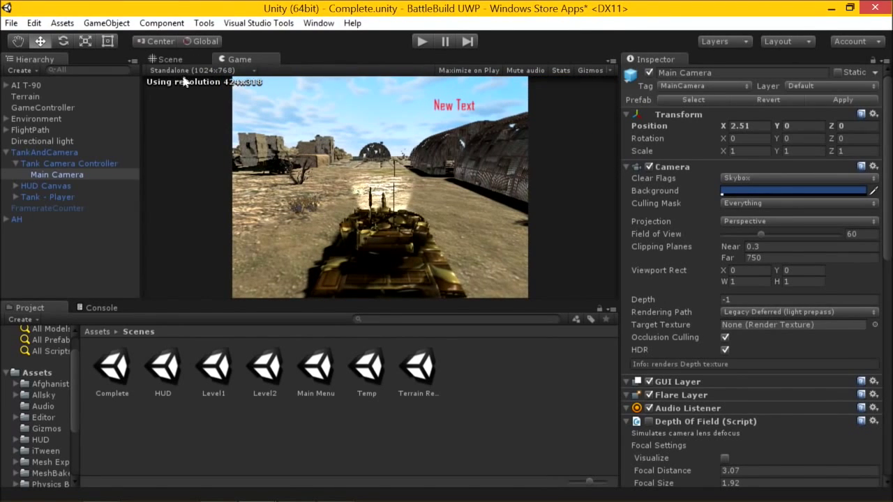
click(216, 71)
click(200, 94)
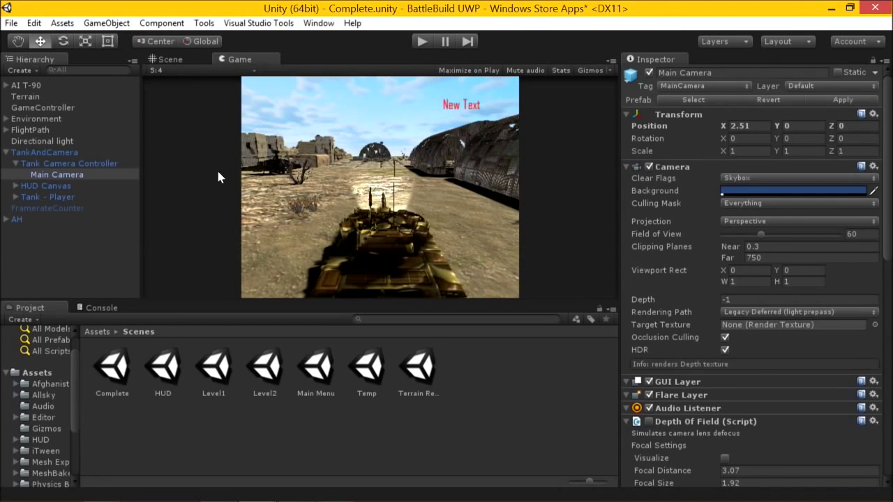
click(186, 72)
click(191, 94)
click(191, 69)
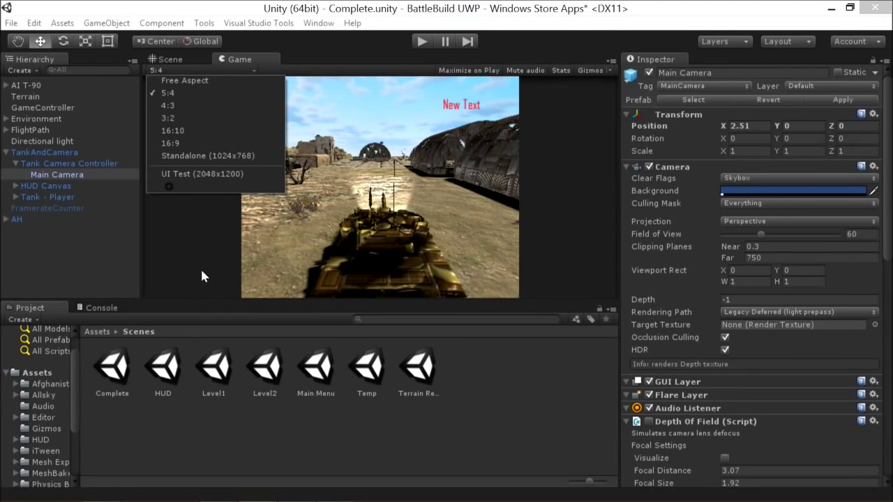
click(201, 268)
key(alt+Tab)
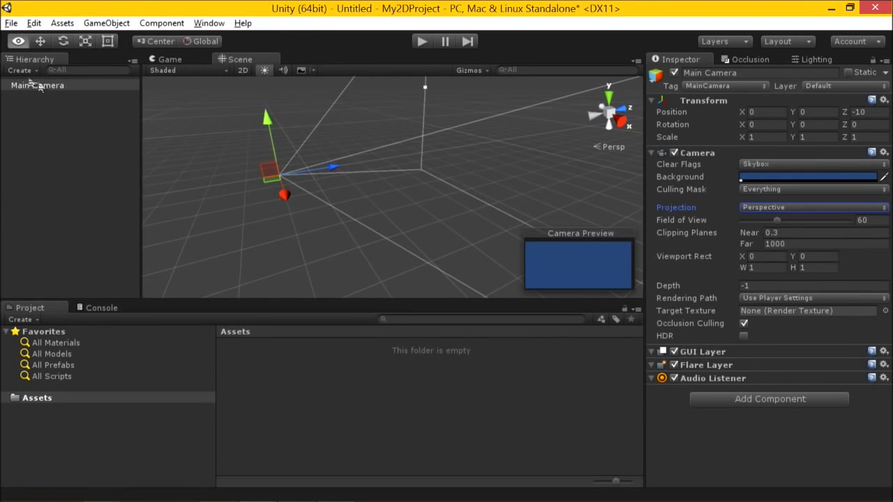
- Open VampKid-vs-Zombie-Apocalypse from the recent projects list, choosing Don't Save for the scene
click(11, 23)
click(50, 124)
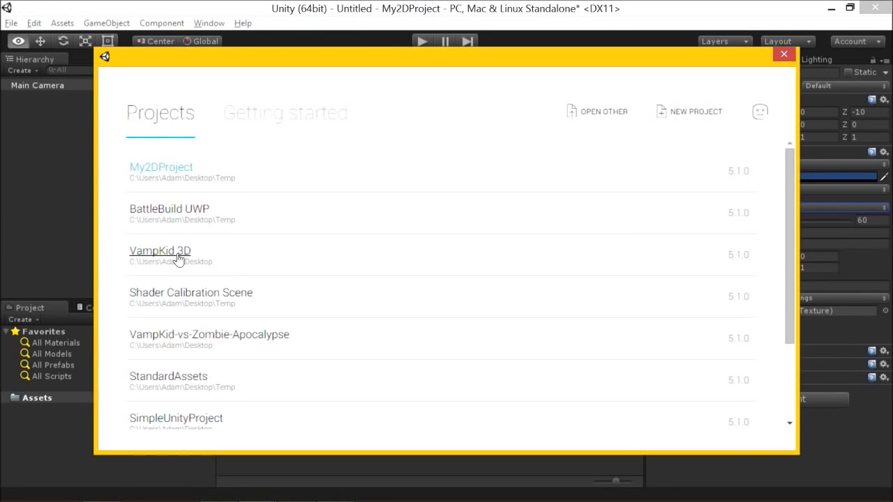
scroll(178, 259, down, 3)
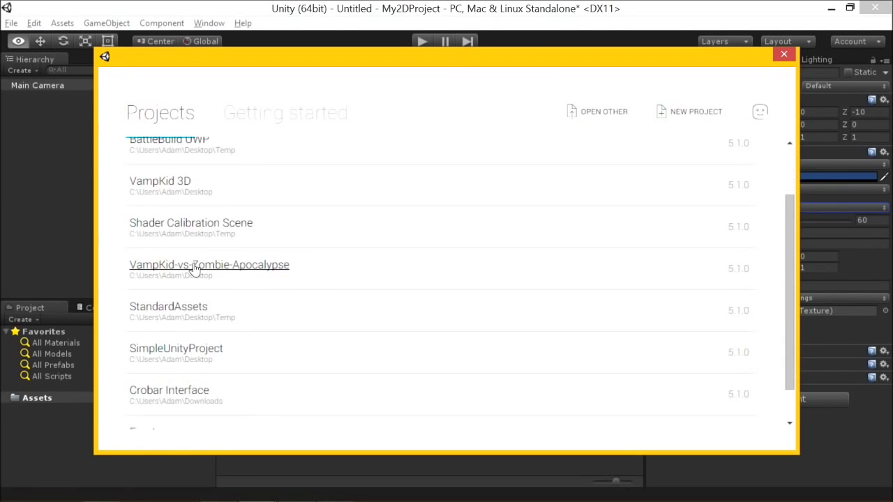
click(194, 269)
click(487, 287)
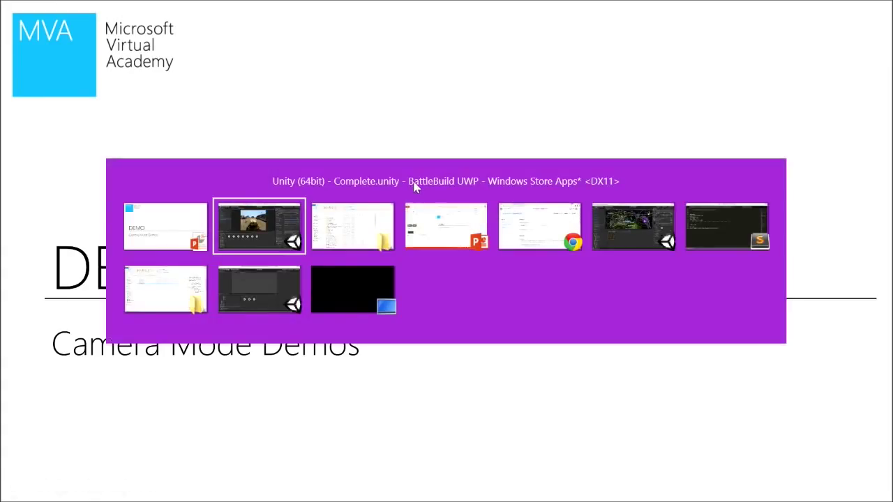
- Open the Level1 scene and select Main Camera, showing Orthographic projection with Size 20.75
click(258, 288)
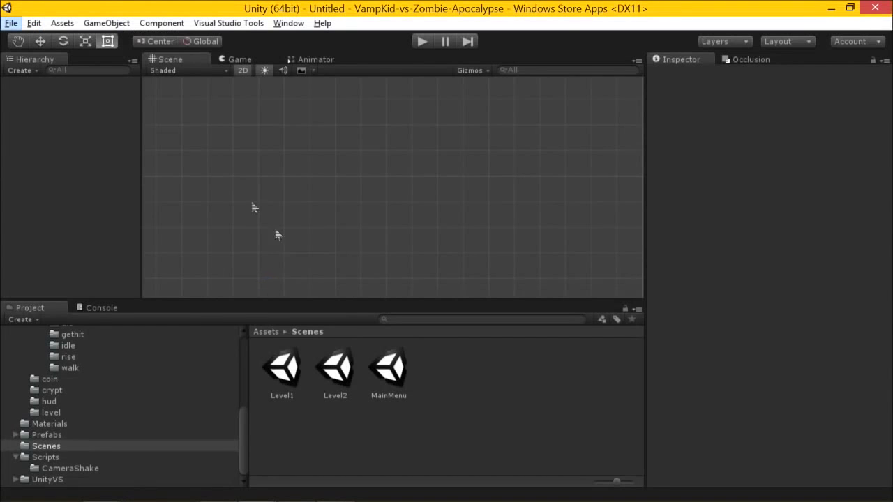
double_click(279, 369)
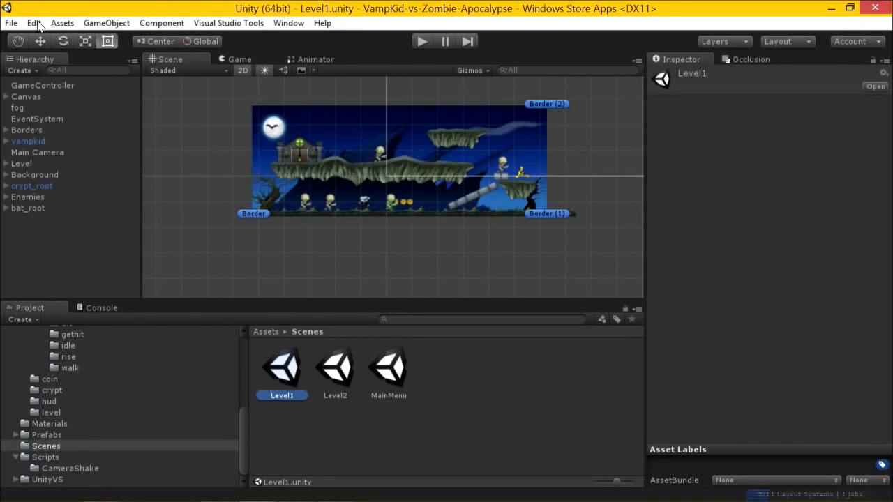
middle_drag(351, 167, 362, 187)
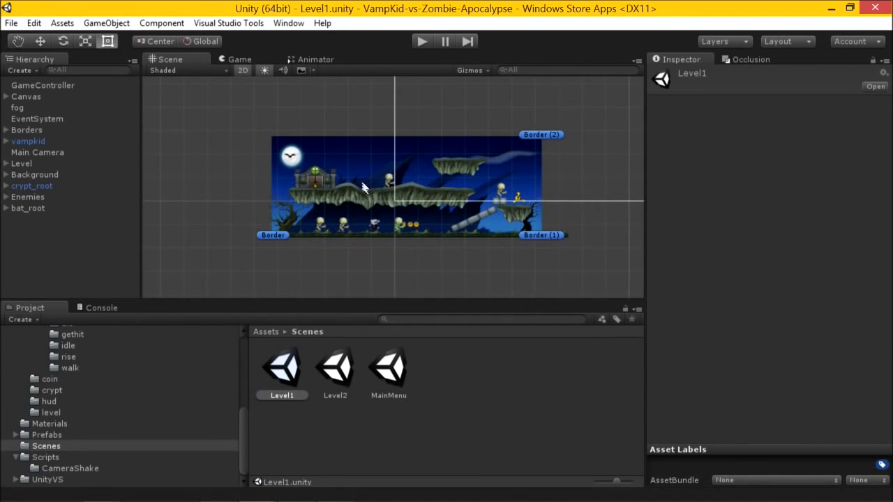
scroll(356, 173, up, 2)
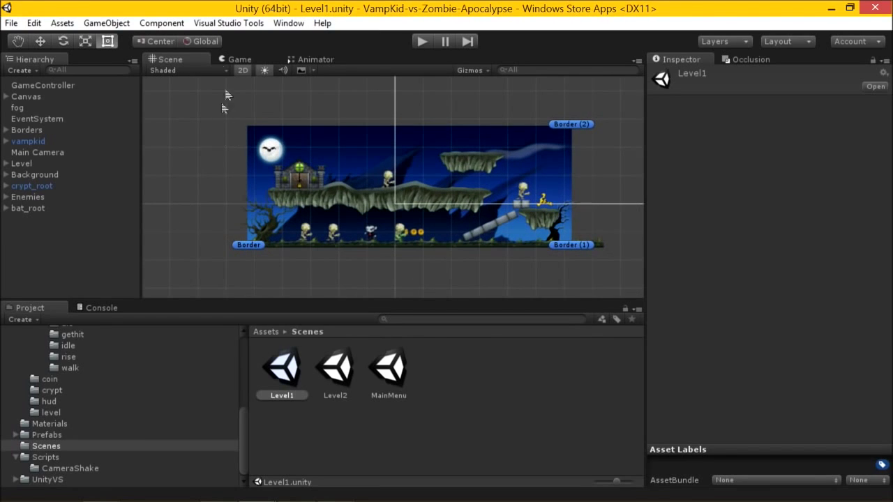
click(53, 154)
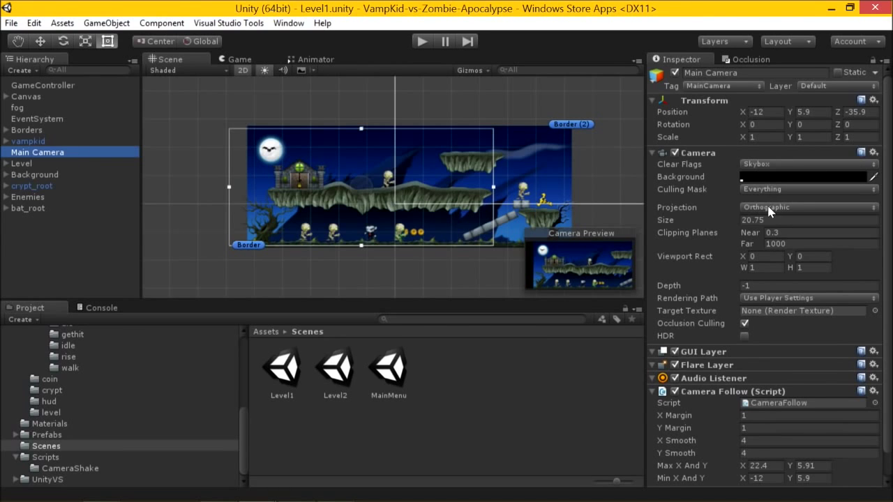
- Check in Project Settings > Editor that Default Behavior Mode is 2D
click(11, 23)
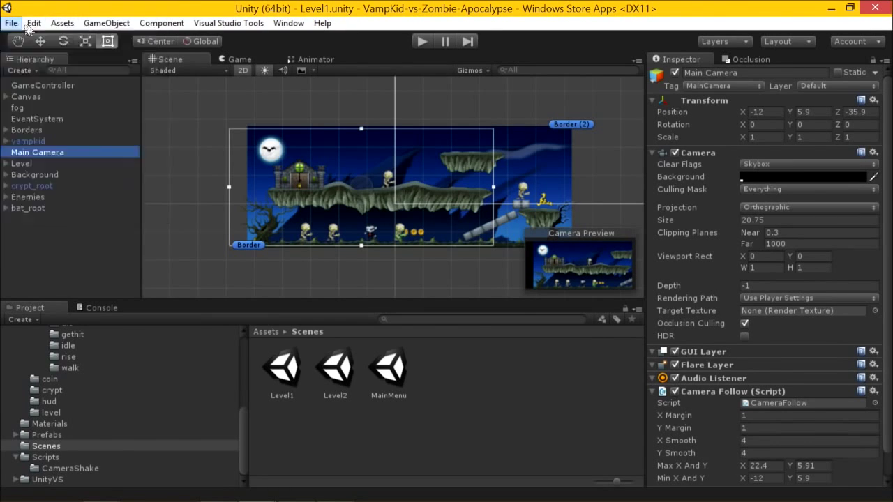
click(33, 23)
mouse_move(127, 369)
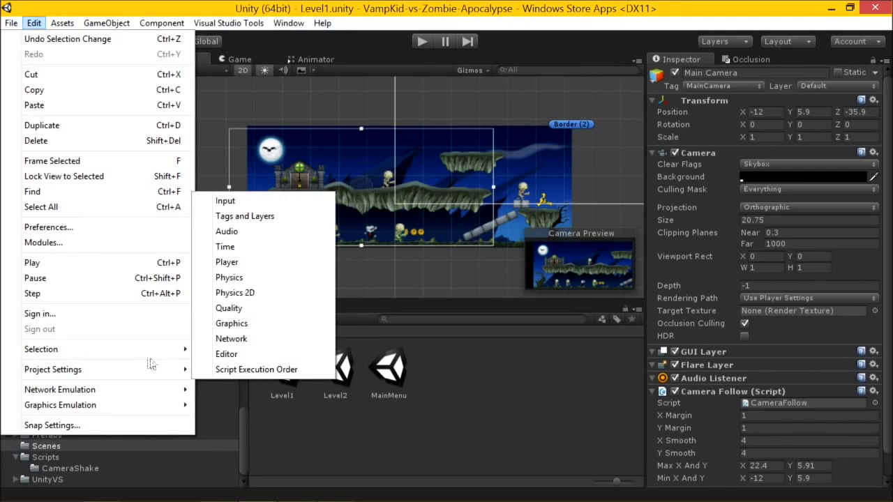
click(224, 355)
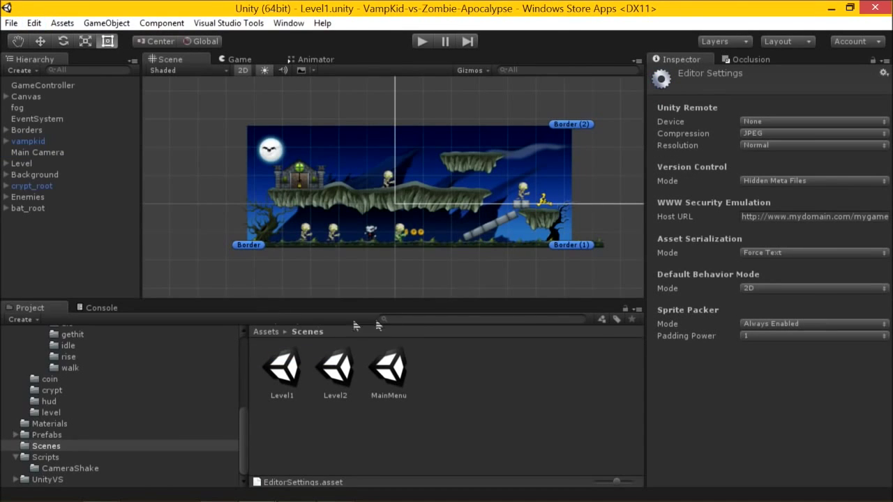
click(752, 289)
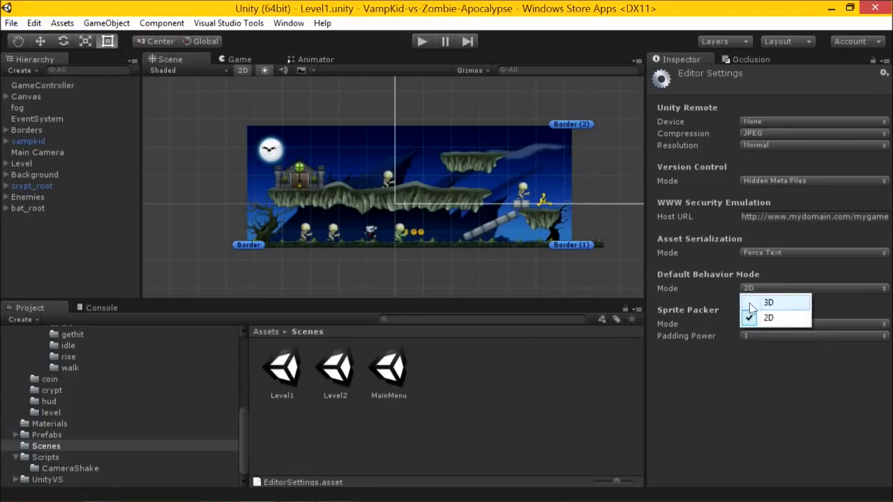
click(718, 277)
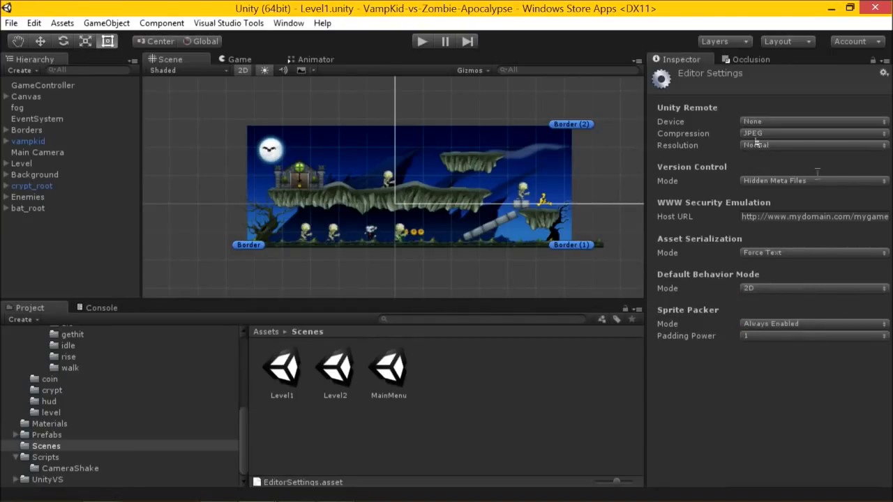
- Toggle the Scene view between 2D and 3D a few times, then select the large_platform02 platform
click(244, 70)
click(244, 70)
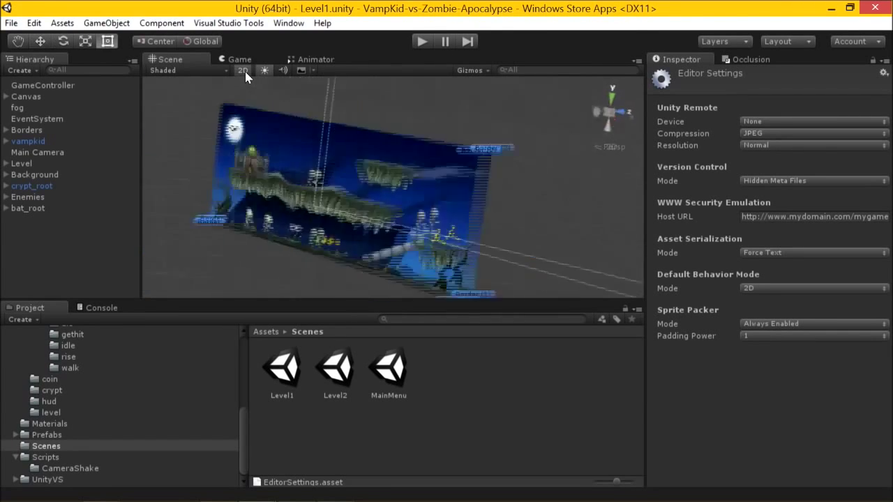
click(245, 70)
click(243, 71)
click(243, 70)
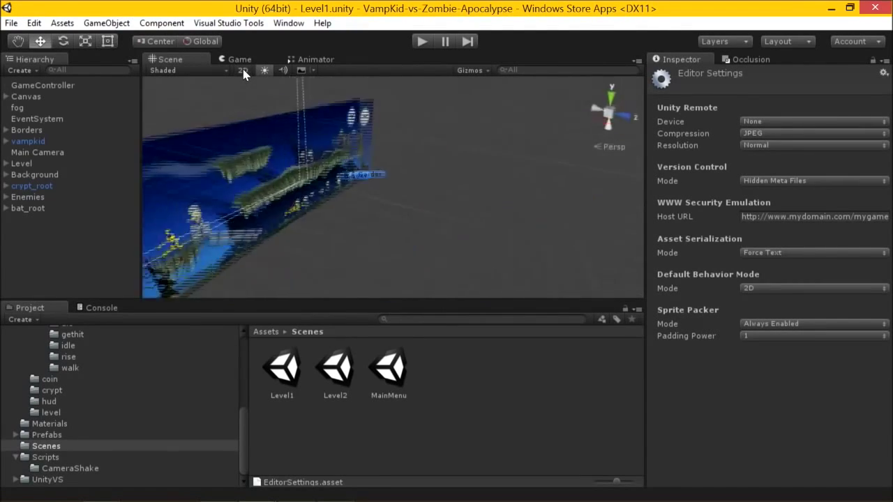
click(243, 71)
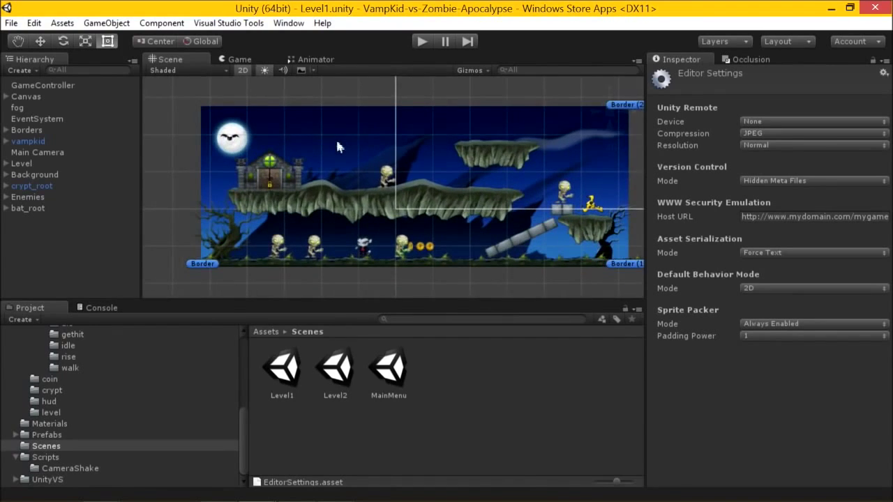
click(323, 212)
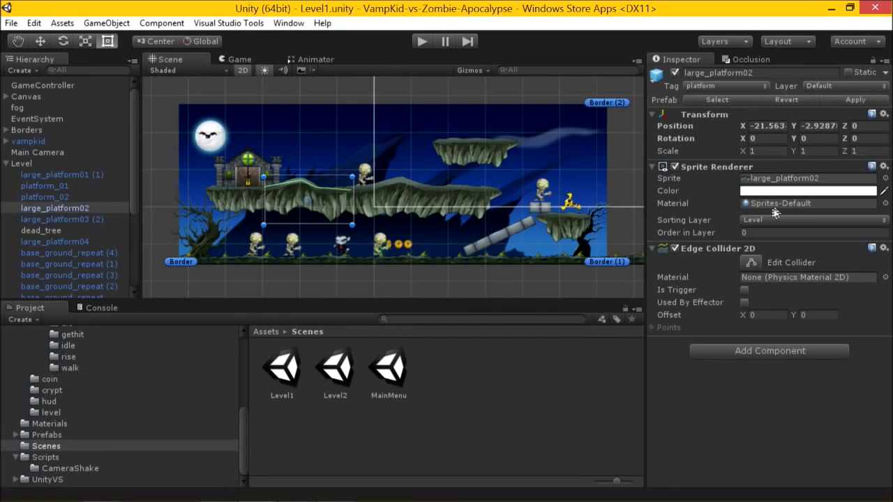
- Locate the large_platform02 image asset and view its Sprite (2D and UI) import settings
click(786, 177)
click(305, 418)
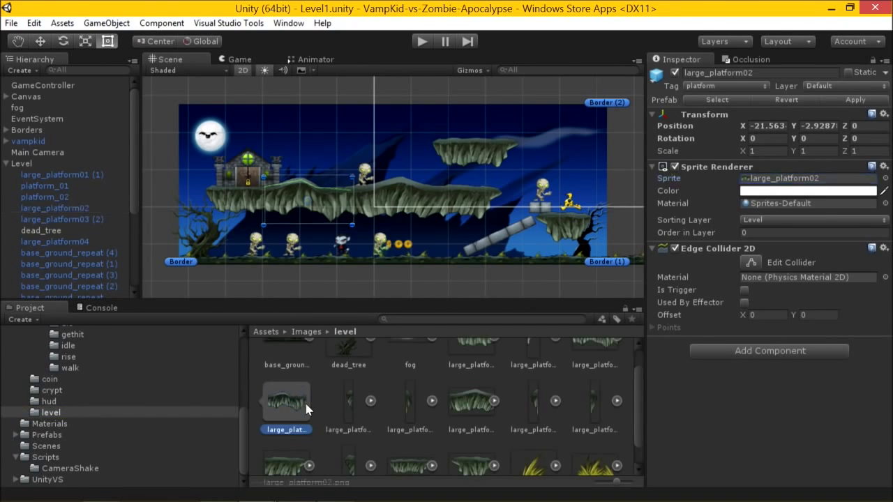
click(586, 375)
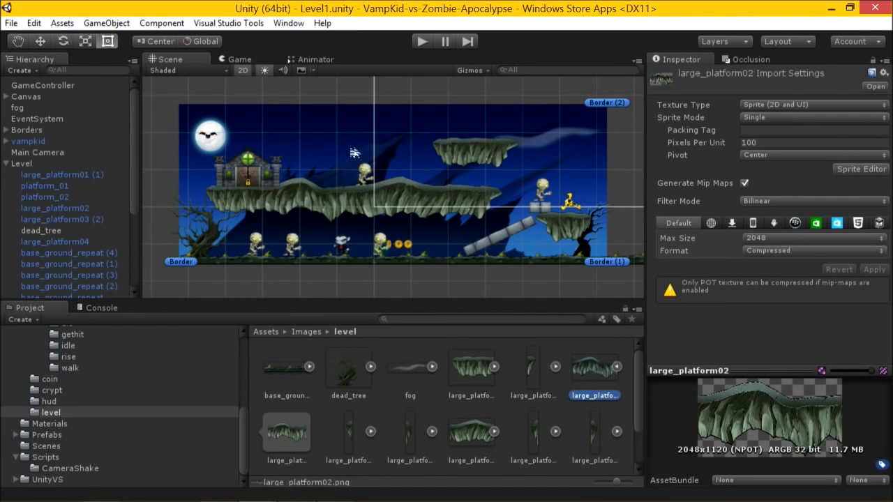
mouse_move(363, 171)
middle_down()
mouse_move(387, 143)
mouse_move(377, 147)
mouse_move(375, 169)
middle_up()
scroll(377, 147, down, 1)
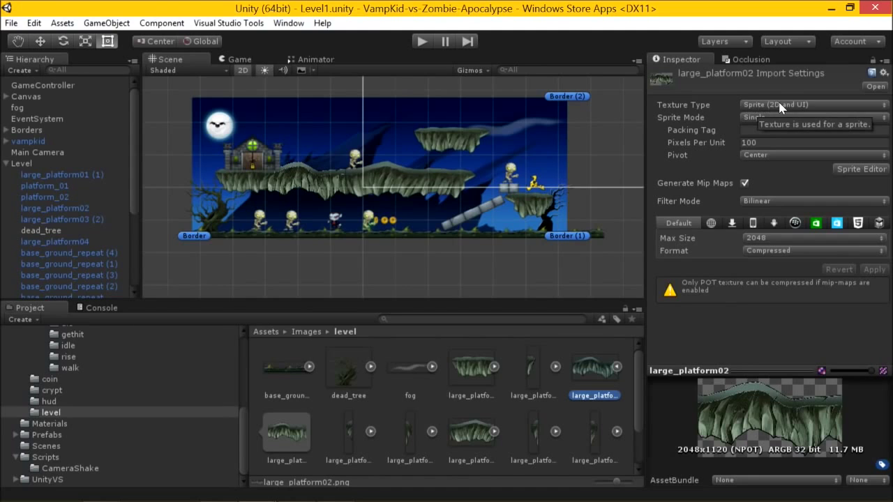
- Show the large_platform02 image in File Explorer's Assets\Images\level folder
right_click(594, 370)
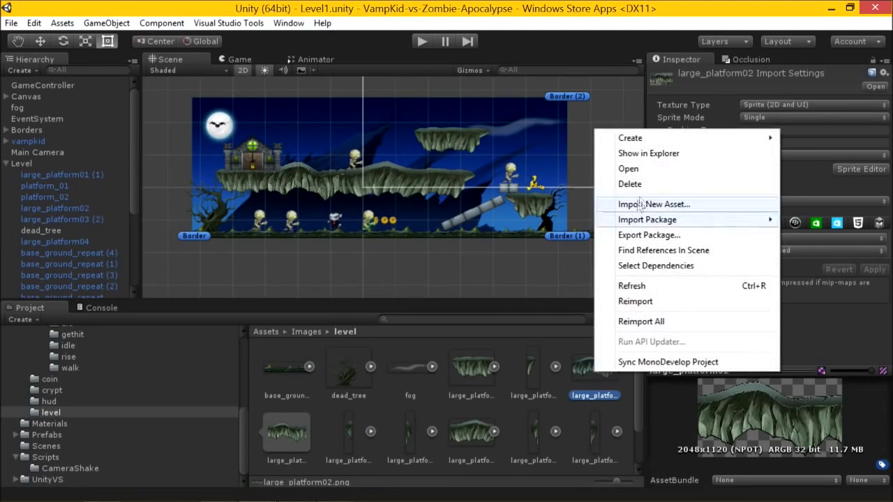
click(648, 153)
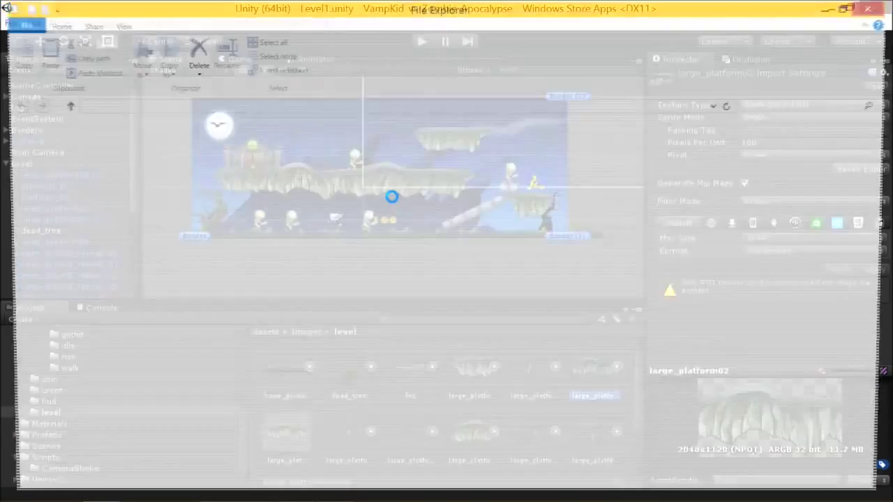
key(alt+Tab)
key(alt+Tab)
key(alt+Tab)
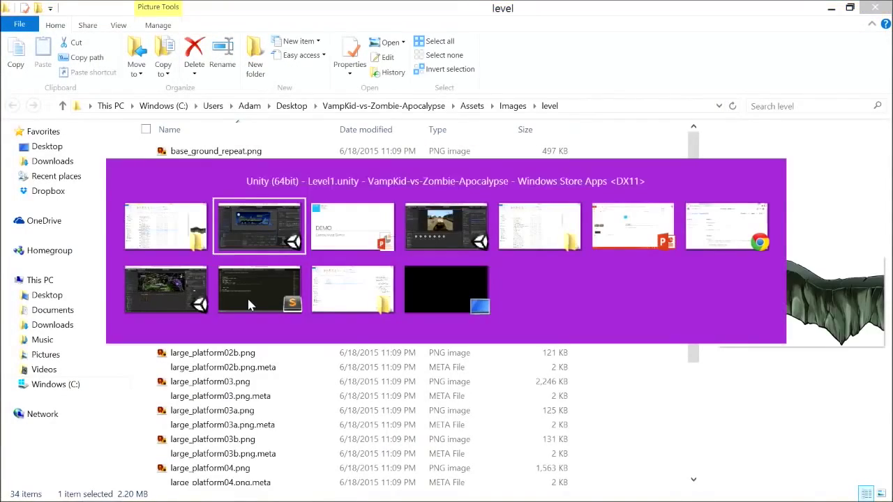
key(alt+Tab)
key(alt+Tab)
key(alt+Tab)
key(alt+Tab)
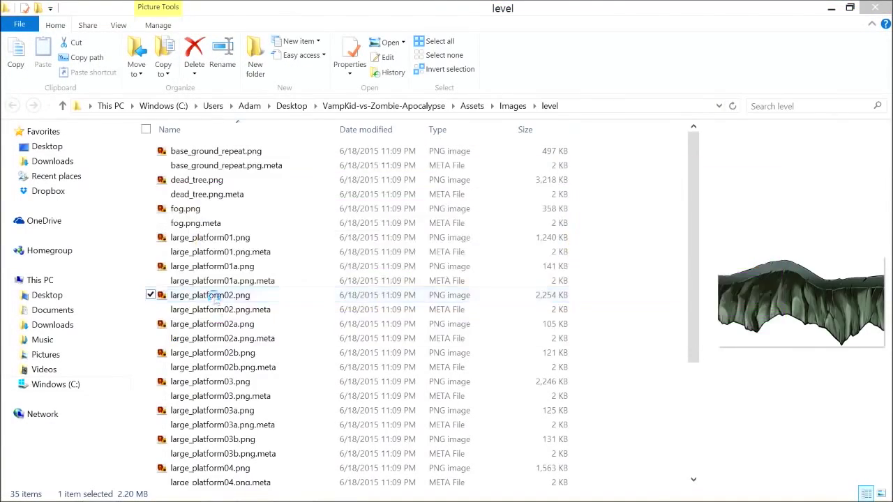
key(alt+Tab)
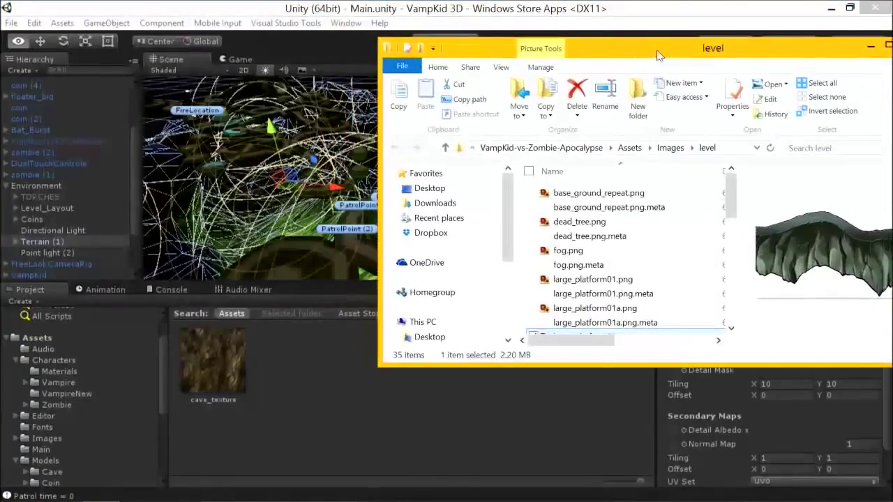
- Drag large_platform02.png from the level folder into the 3D project's Assets
scroll(528, 289, down, 2)
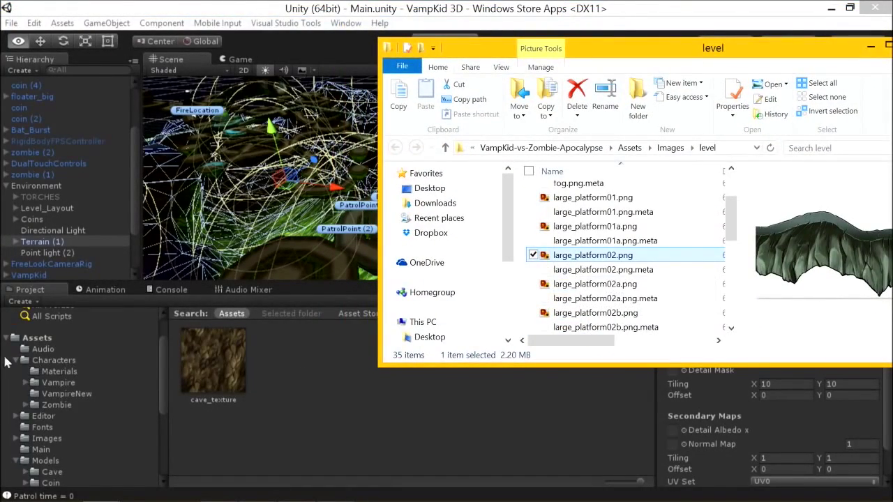
click(23, 340)
key(alt+Tab)
drag(600, 255, 294, 317)
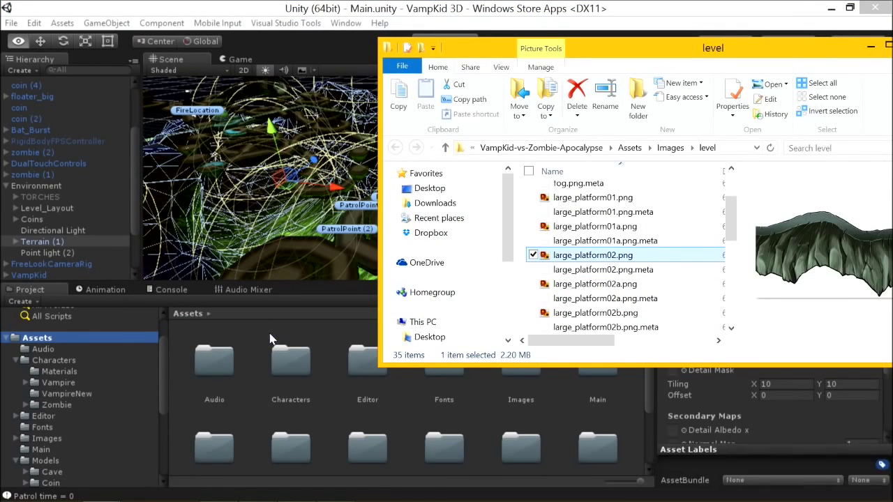
- Search 'large' to select large_platform02 and view its Texture import settings, then drag it into the scene
click(271, 339)
scroll(271, 339, down, 3)
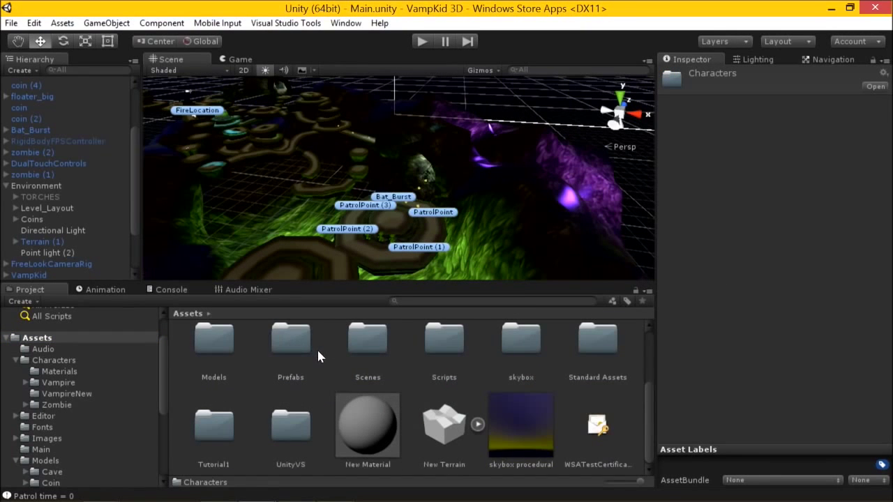
scroll(314, 348, up, 3)
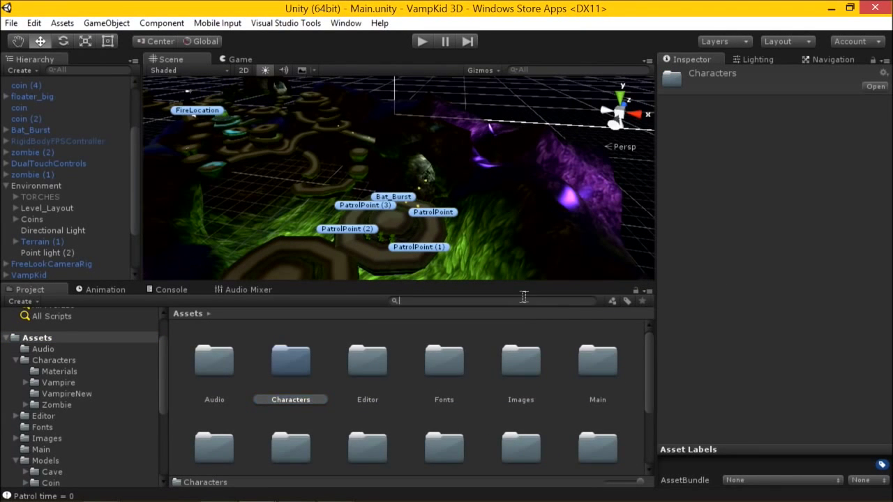
text(large)
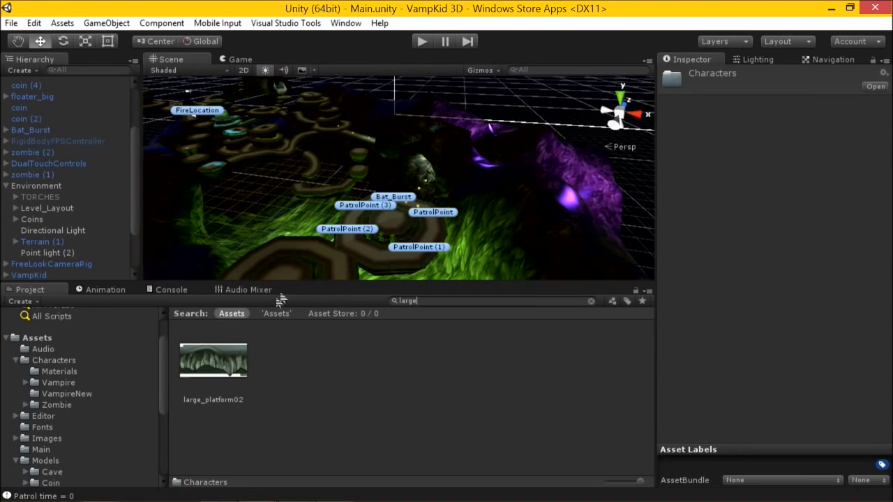
click(243, 349)
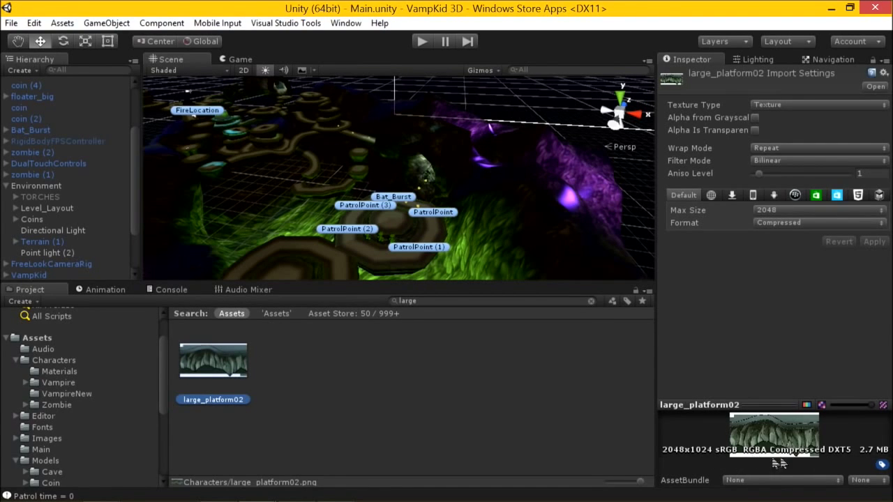
drag(230, 363, 270, 257)
key(alt+Tab)
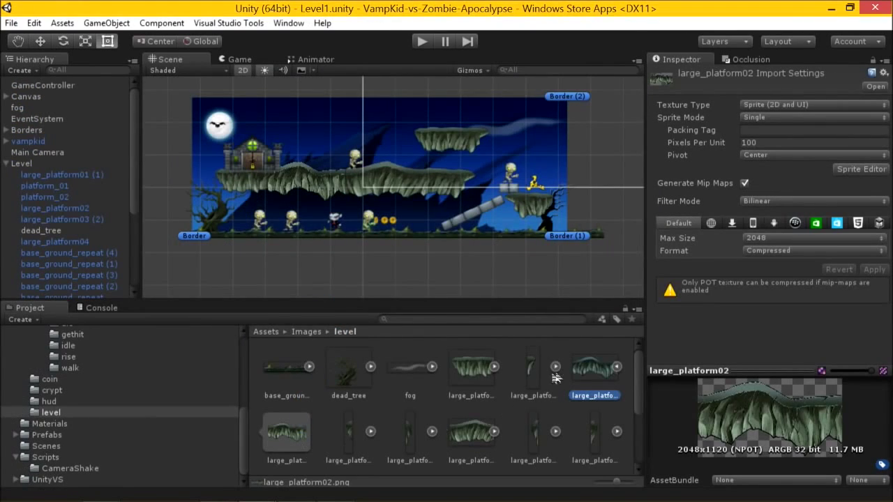
drag(576, 296, 433, 249)
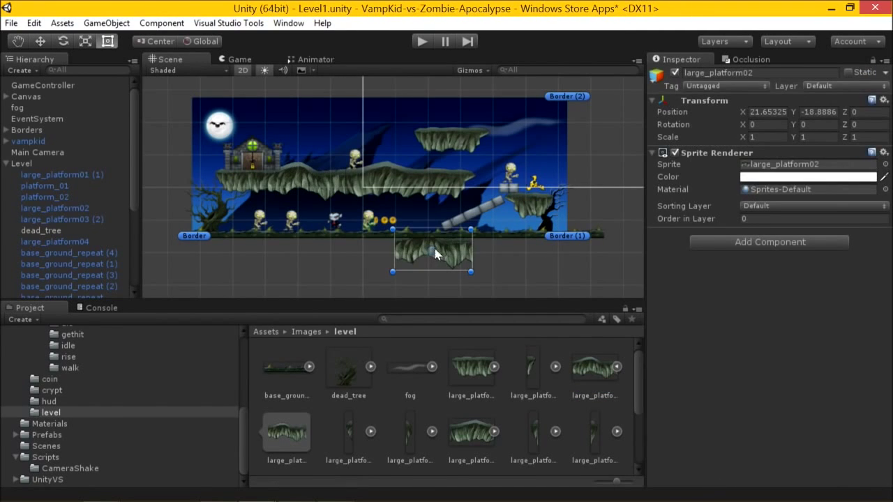
drag(370, 271, 457, 248)
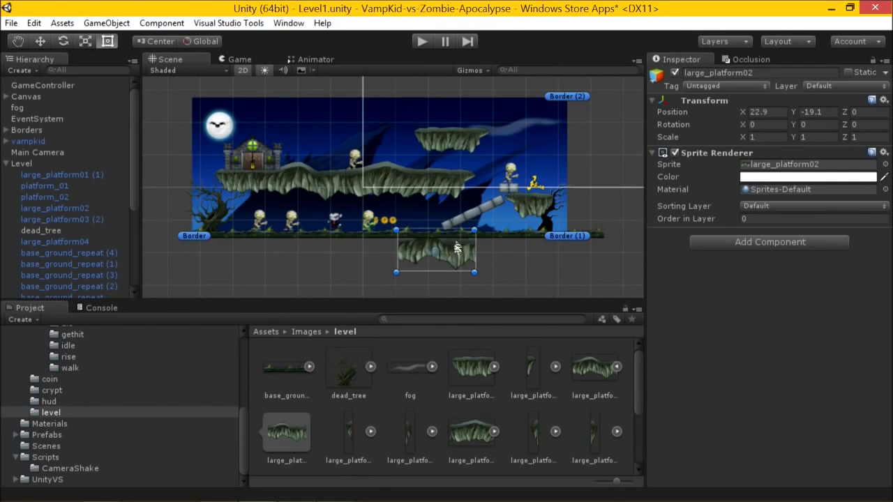
key(Delete)
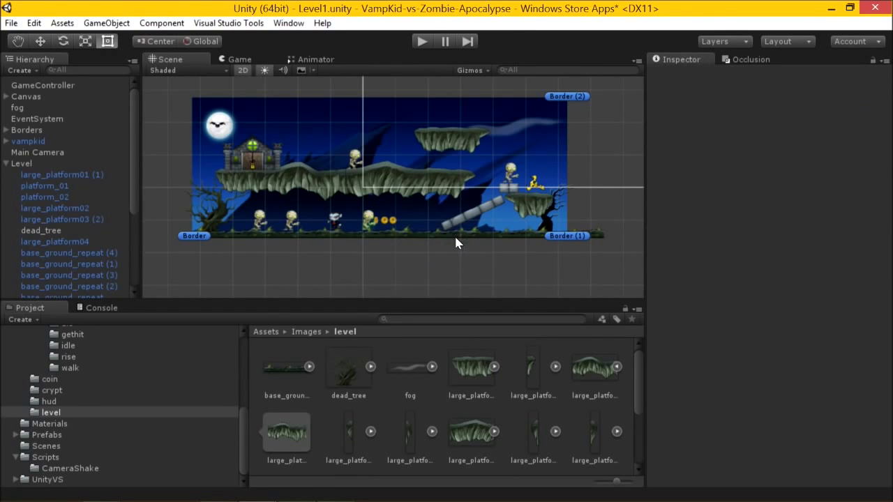
click(600, 369)
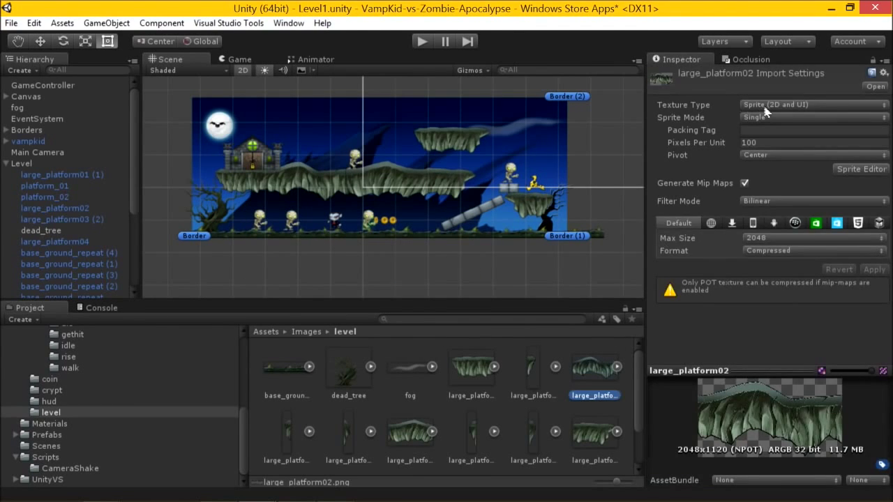
key(alt+Tab)
key(Escape)
key(alt+Tab)
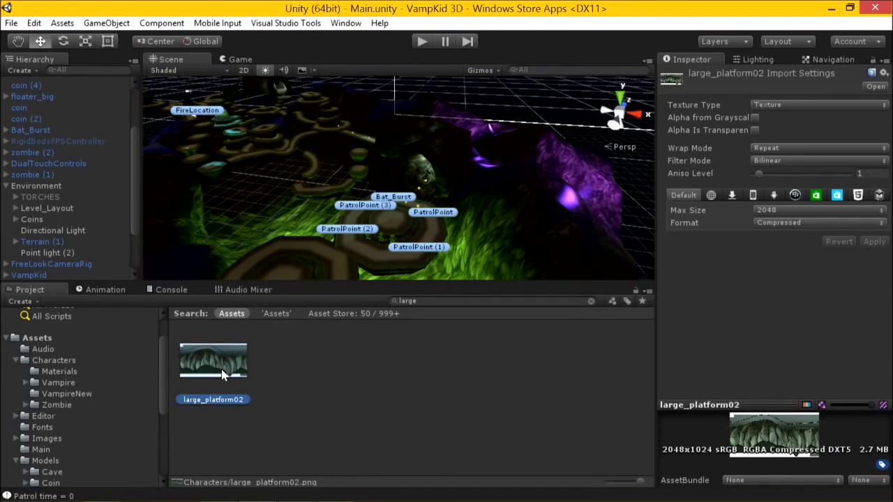
key(Delete)
click(477, 287)
key(alt+Tab)
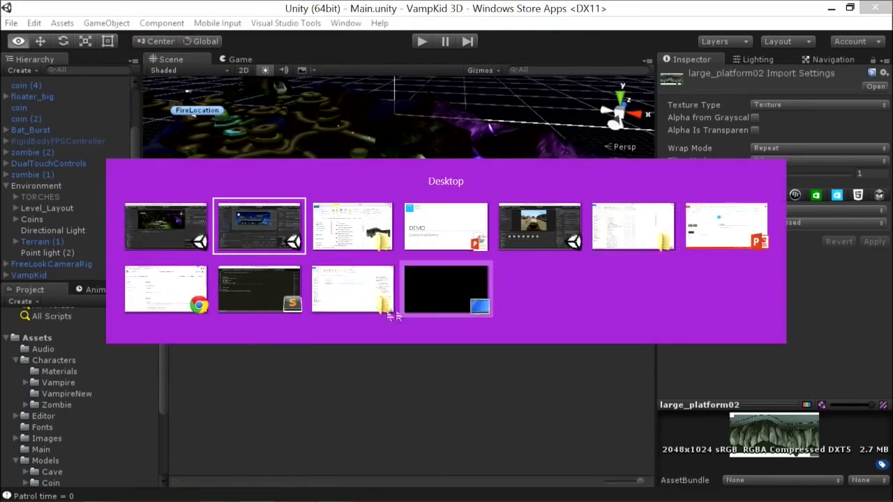
click(29, 152)
key(f)
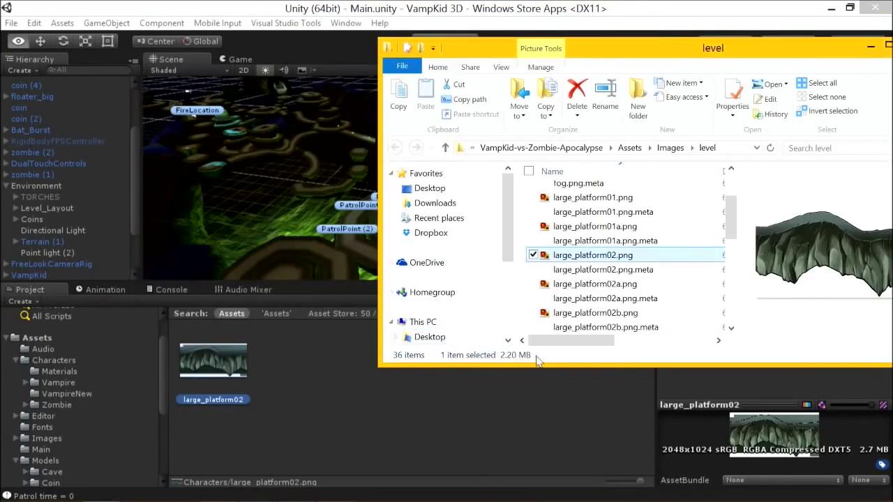
key(alt+Tab)
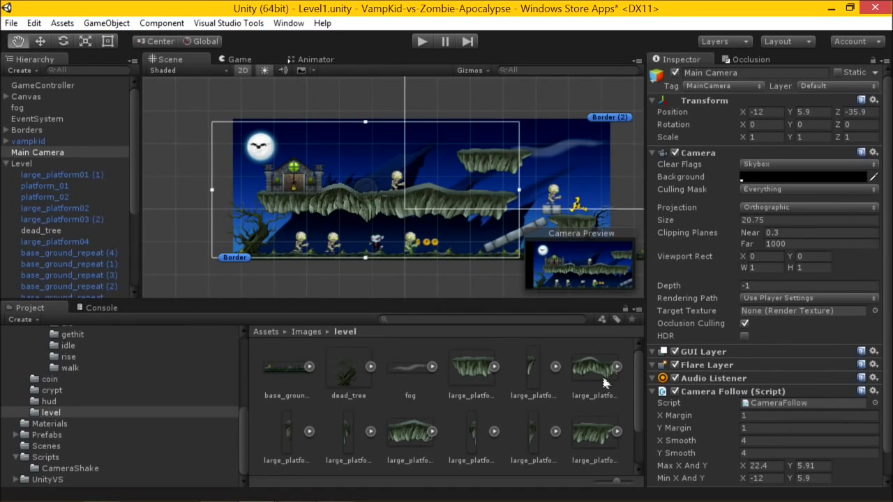
key(alt+Tab)
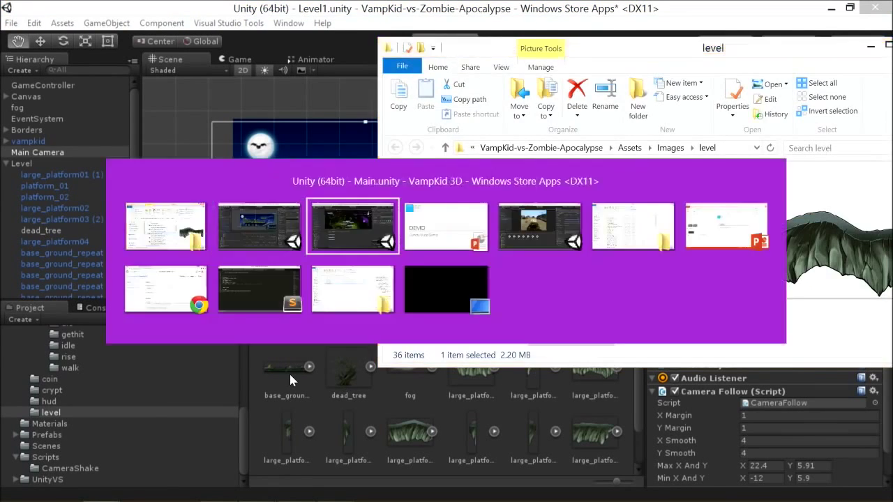
key(alt+Tab)
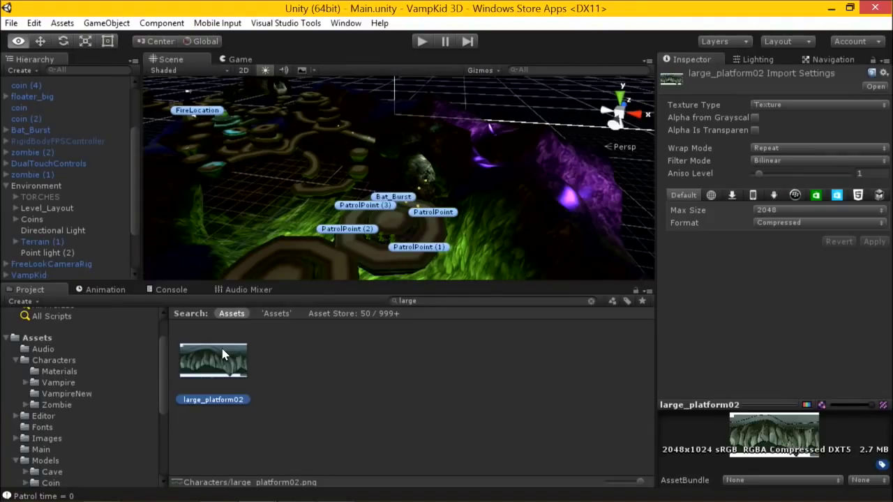
- Apply the large_platform02 texture to the purple terrain, undo it, and open Editor project settings
drag(227, 356, 249, 200)
drag(258, 342, 355, 243)
drag(519, 225, 512, 242)
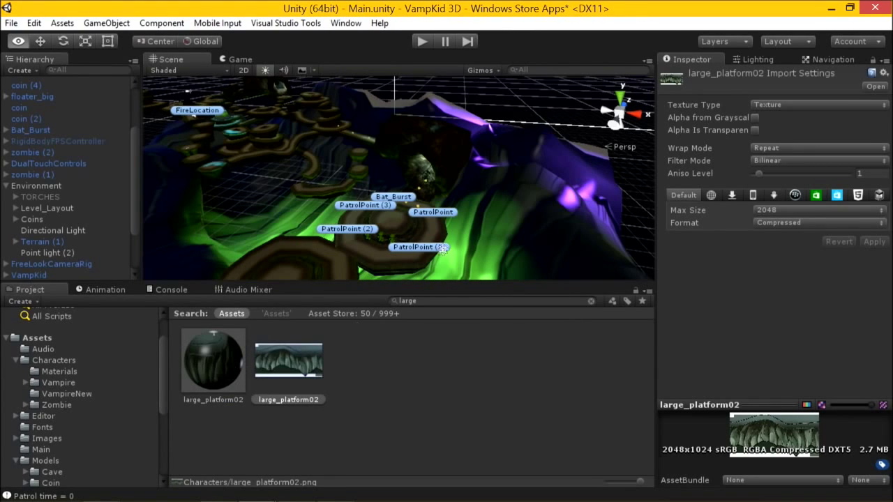
key(ctrl+s)
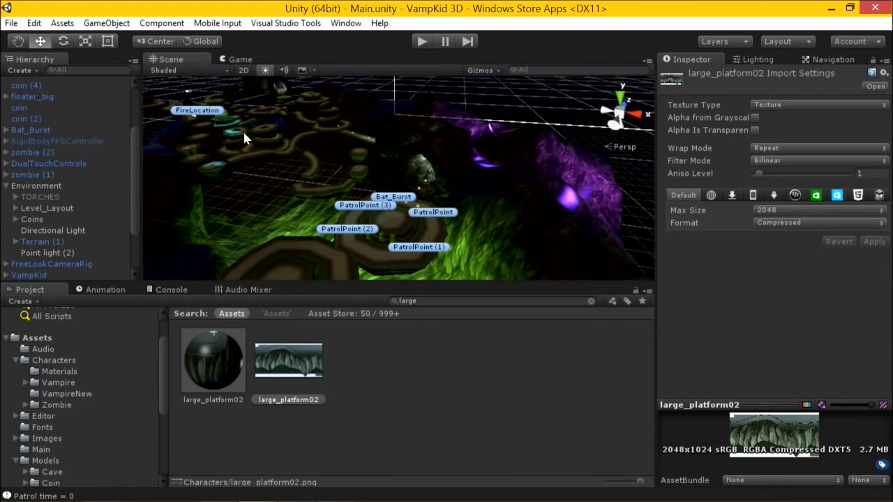
key(alt+Tab)
key(alt+Tab)
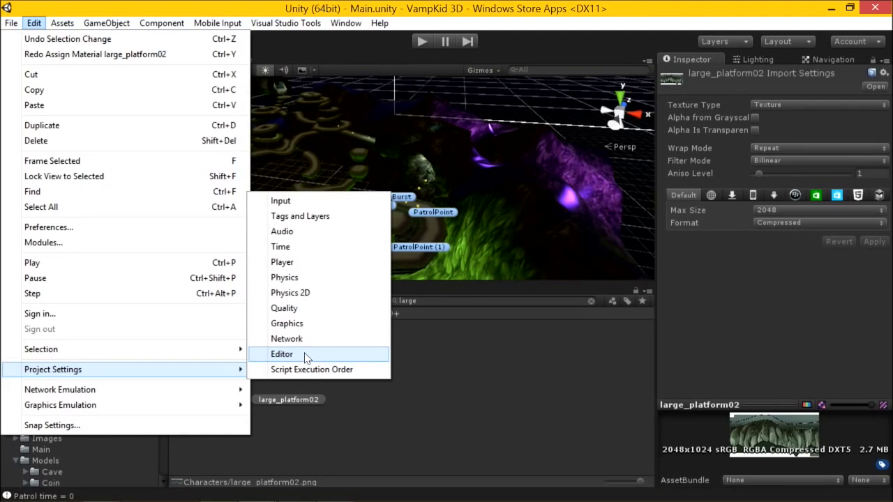
click(305, 356)
- Confirm Default Behavior Mode is 3D, delete the large_platform02 asset, and return to Level1
click(785, 287)
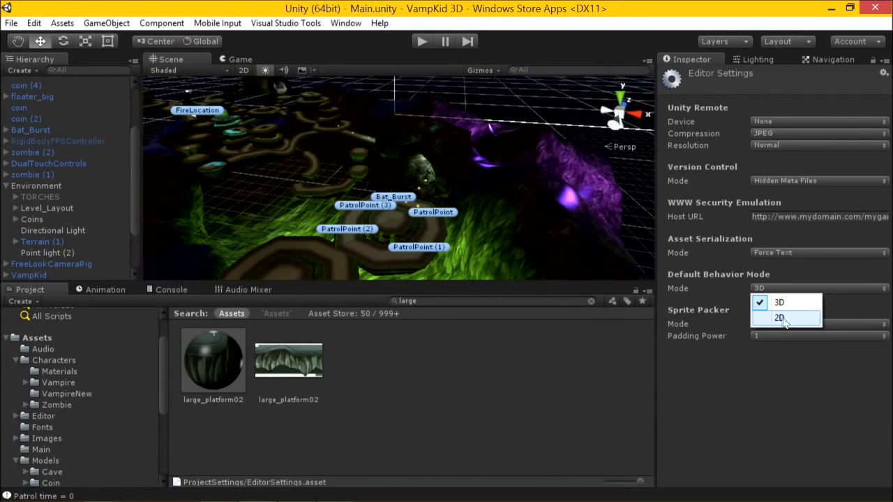
click(565, 381)
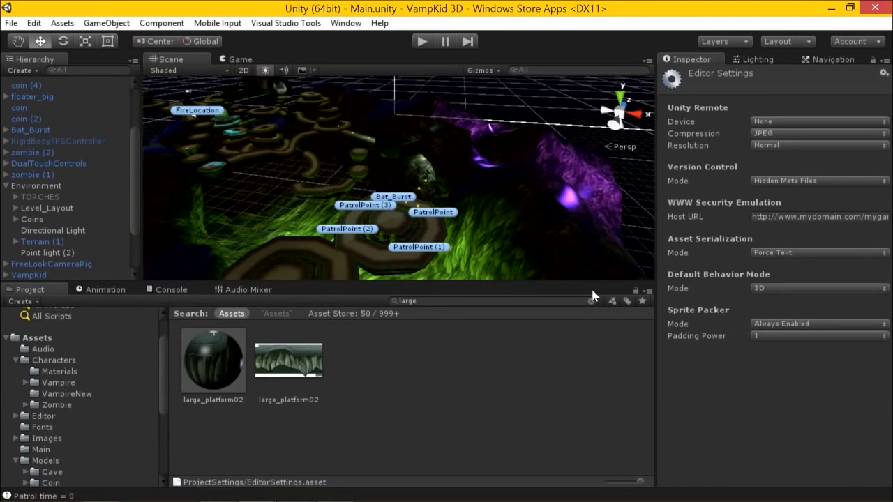
click(303, 340)
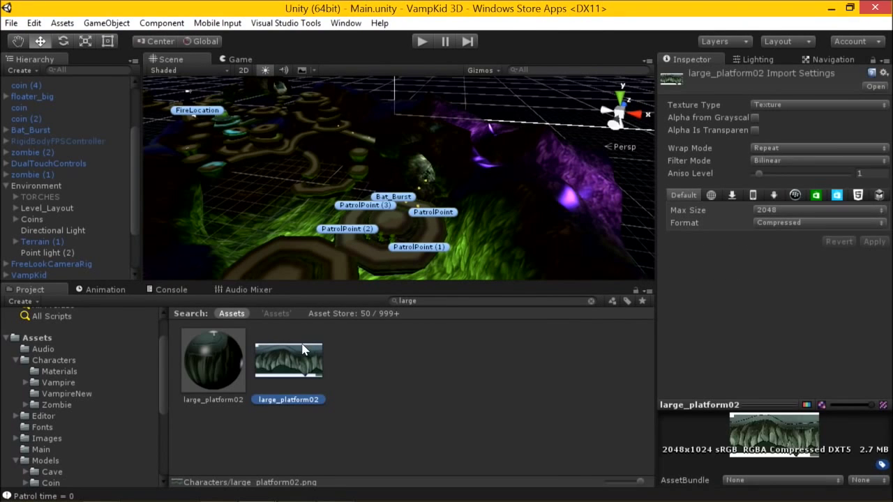
key(Delete)
click(477, 284)
key(alt+Tab)
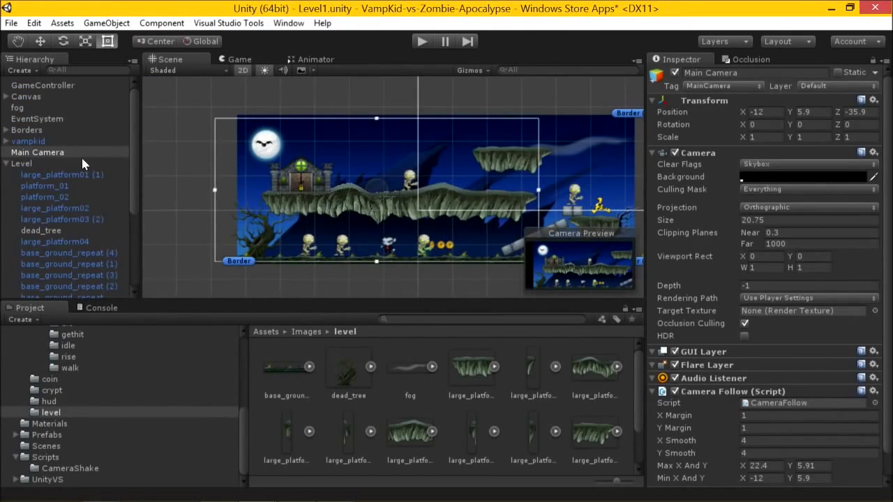
- Select the Level1 Main Camera and view the scene in 3D perspective to reveal its depth
click(78, 153)
scroll(410, 159, down, 2)
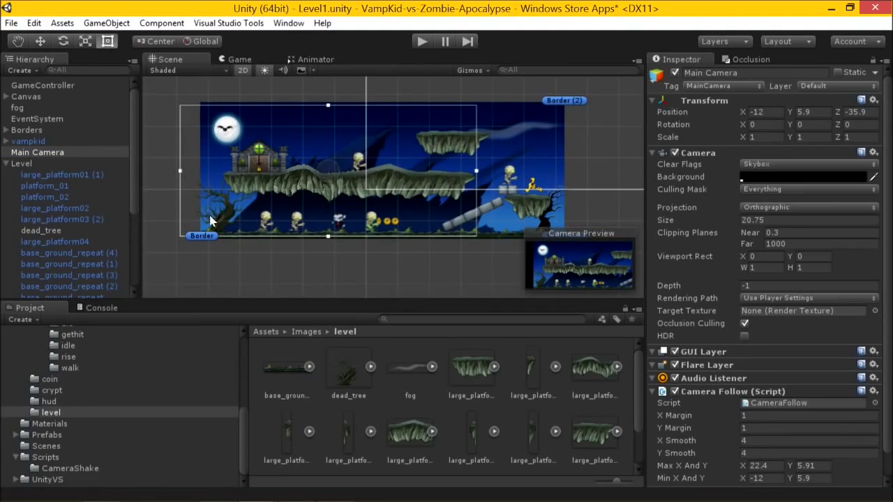
click(242, 71)
alt+drag(282, 93, 426, 157)
- Return the Scene view to 2D and set the camera's orthographic Size to 17.35
click(242, 71)
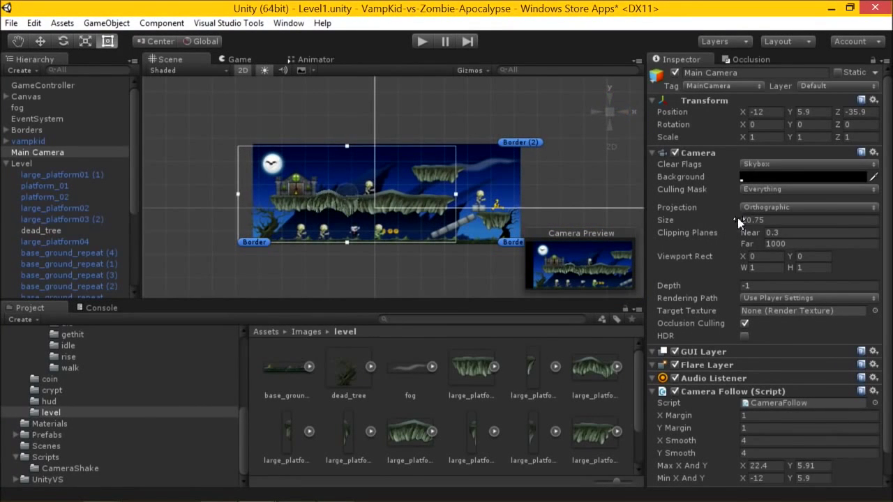
drag(689, 223, 588, 211)
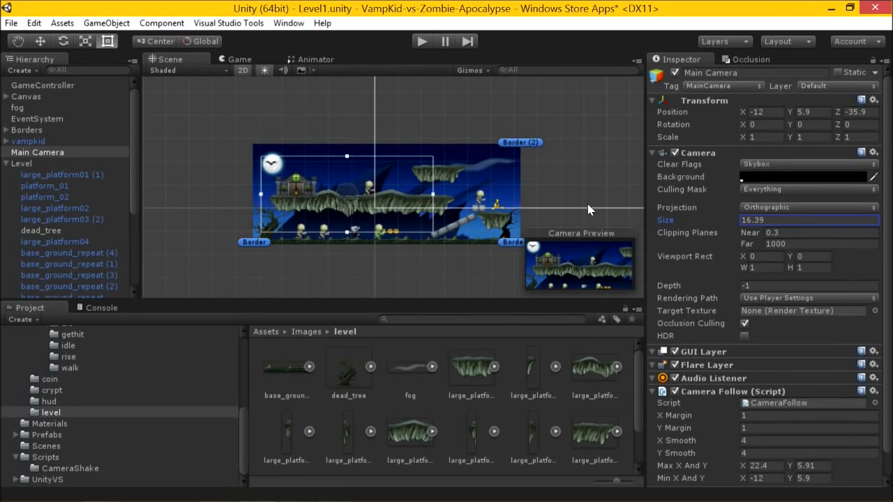
drag(588, 205, 605, 206)
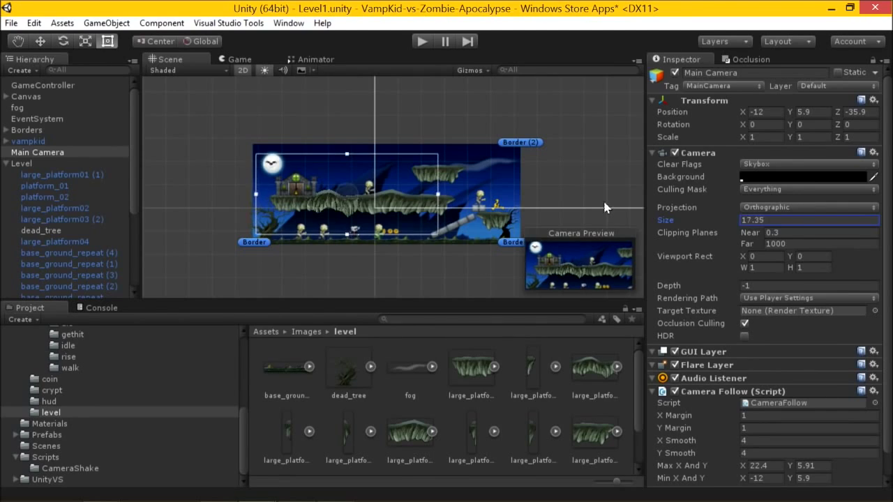